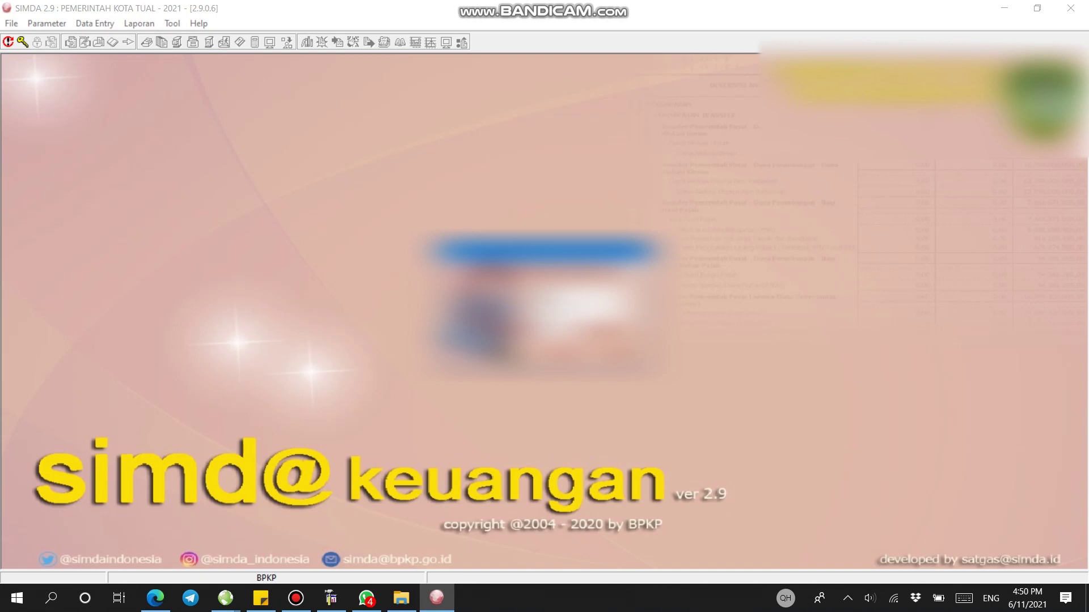
Confirm the login and open the treasurer's expenditure vouchers (Bukti Pengeluaran) for Dinas Perhubungan and its sub-unit.
{"action": "key", "text": "Return"}
{"action": "left_click", "coordinate": [95, 24]}
{"action": "mouse_move", "coordinate": [114, 60]}
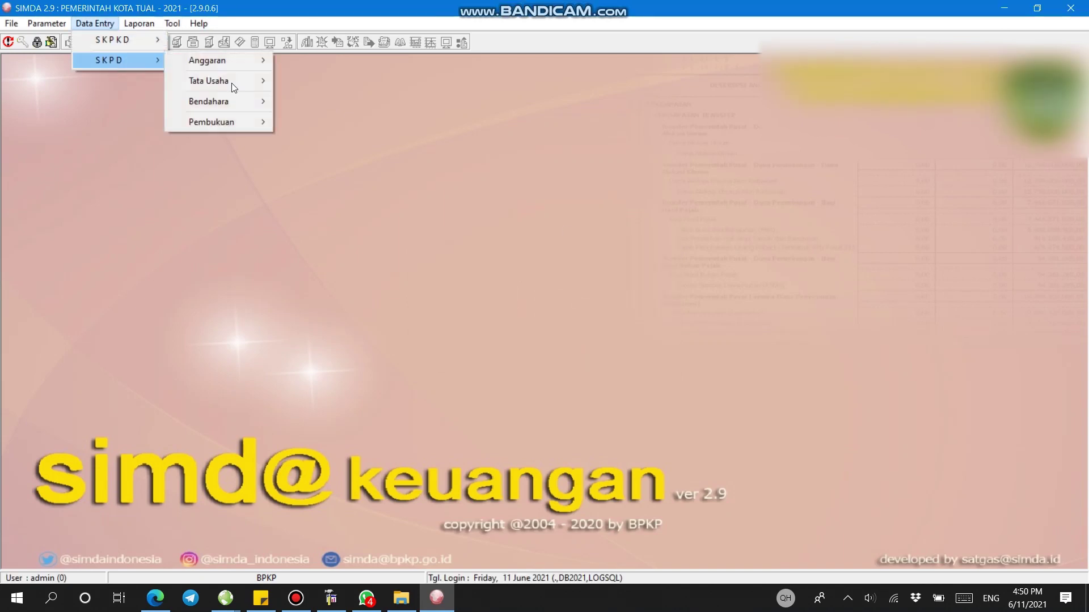
{"action": "mouse_move", "coordinate": [226, 101]}
{"action": "mouse_move", "coordinate": [328, 104]}
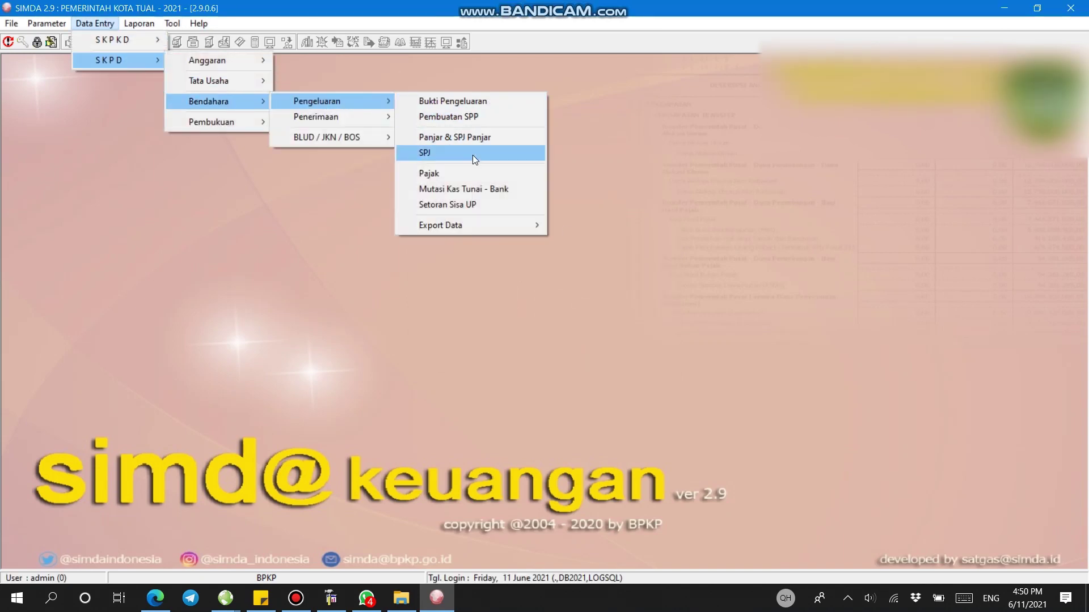
{"action": "left_click", "coordinate": [472, 103]}
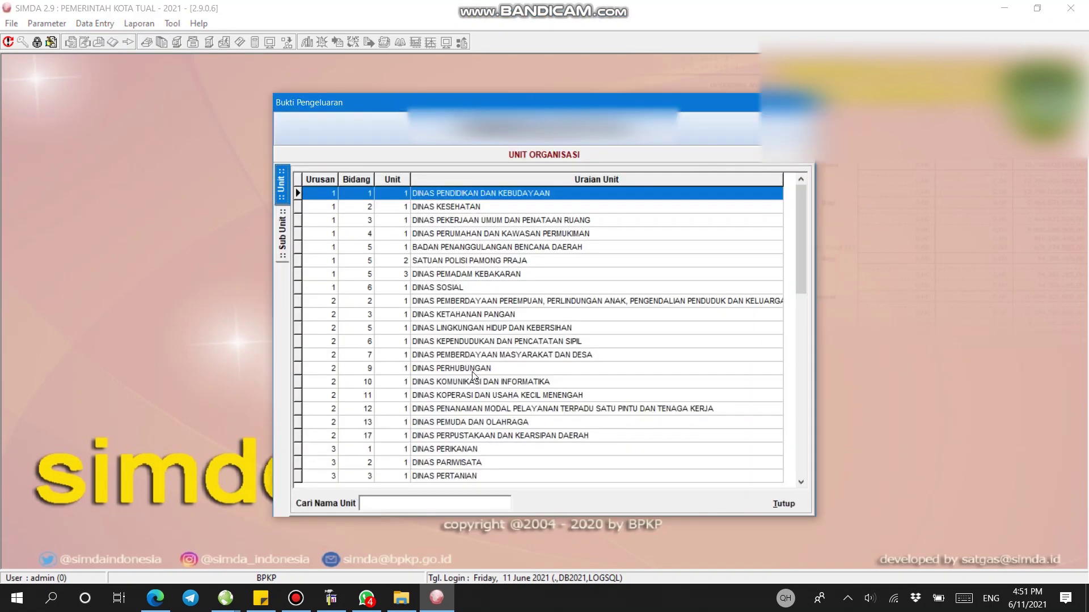
{"action": "double_click", "coordinate": [475, 371]}
{"action": "double_click", "coordinate": [459, 196]}
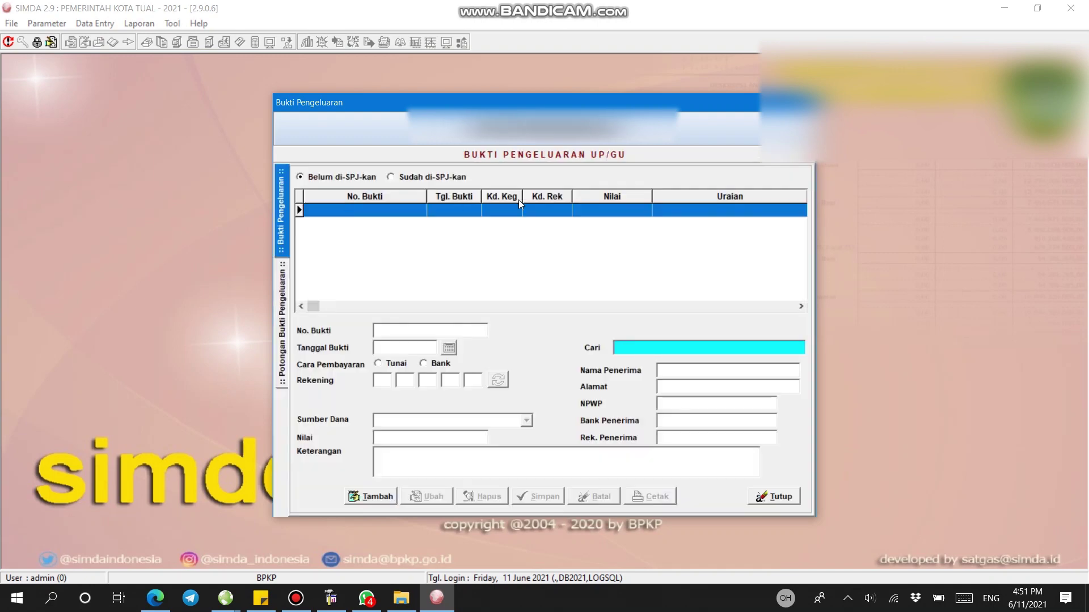
Find voucher 37/43.02/2.9.1.1/2021 among those already in SPJ (Sudah di-SPJ-kan) and choose Bank as its payment method.
{"action": "left_click", "coordinate": [410, 178]}
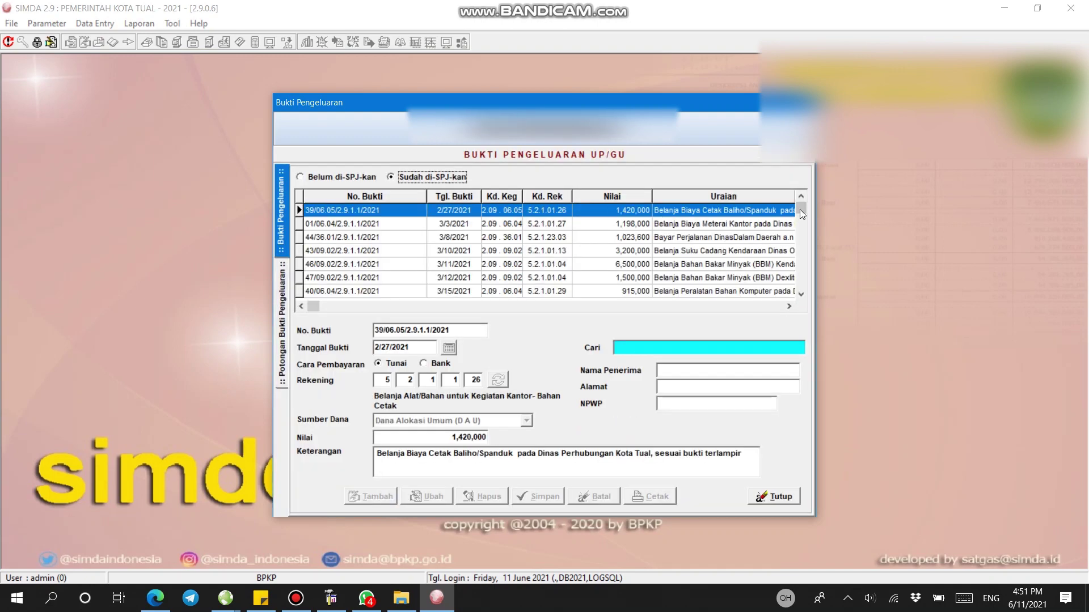
{"action": "scroll", "coordinate": [783, 283], "scroll_direction": "down", "scroll_amount": 10}
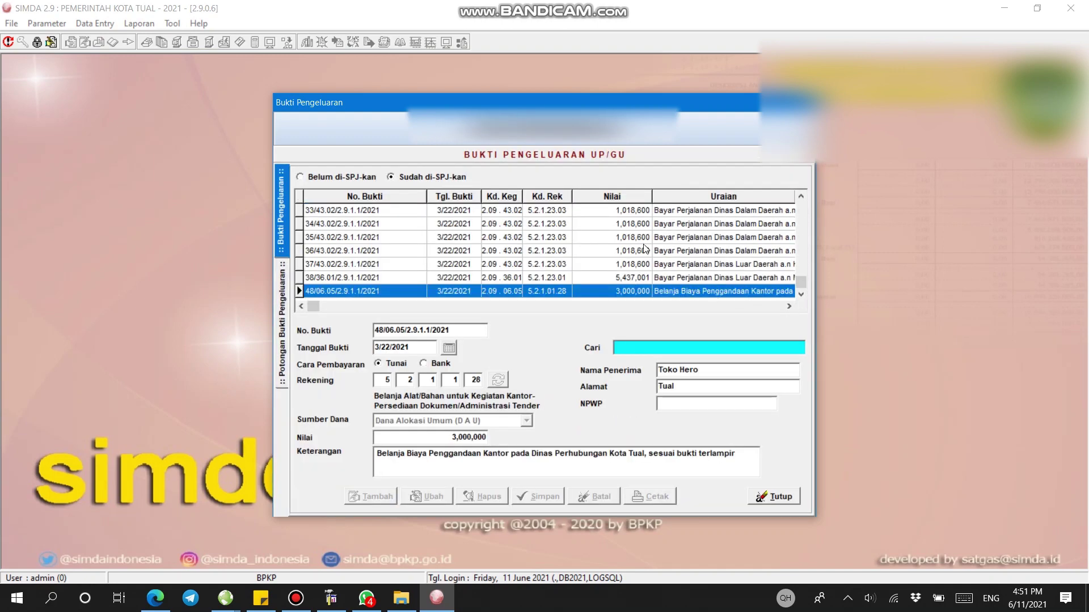
{"action": "left_click", "coordinate": [543, 278]}
{"action": "type", "text": "37"}
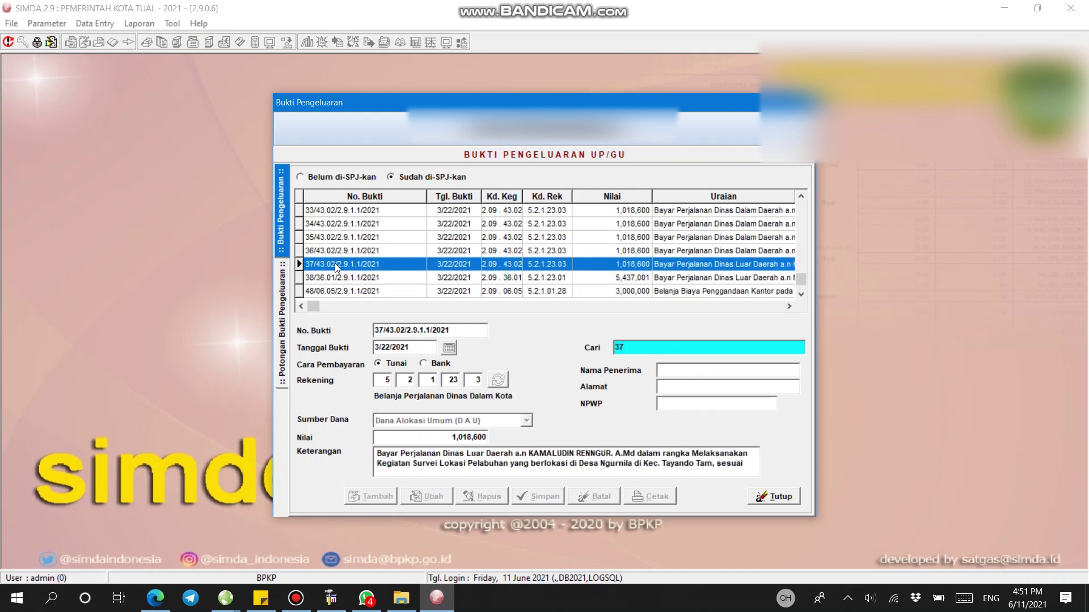
{"action": "left_click", "coordinate": [420, 364]}
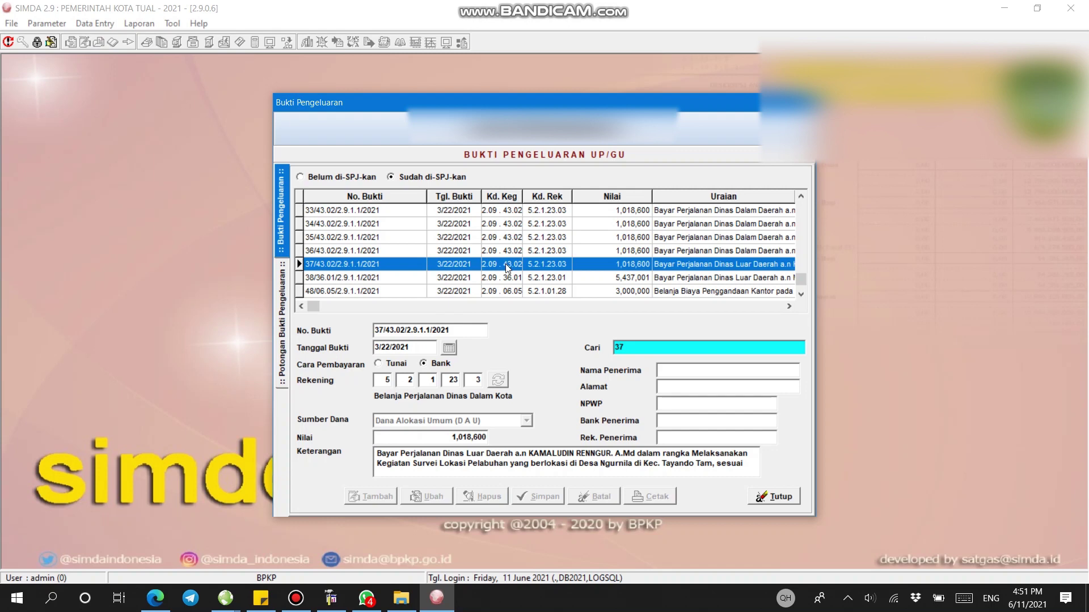
Switch to SQL Server Enterprise Manager, select the tables of DB2021 and open SQL Query Analyzer for that database.
{"action": "key", "text": "ctrl+Tab"}
{"action": "key", "text": "ctrl+Tab"}
{"action": "left_click", "coordinate": [331, 598]}
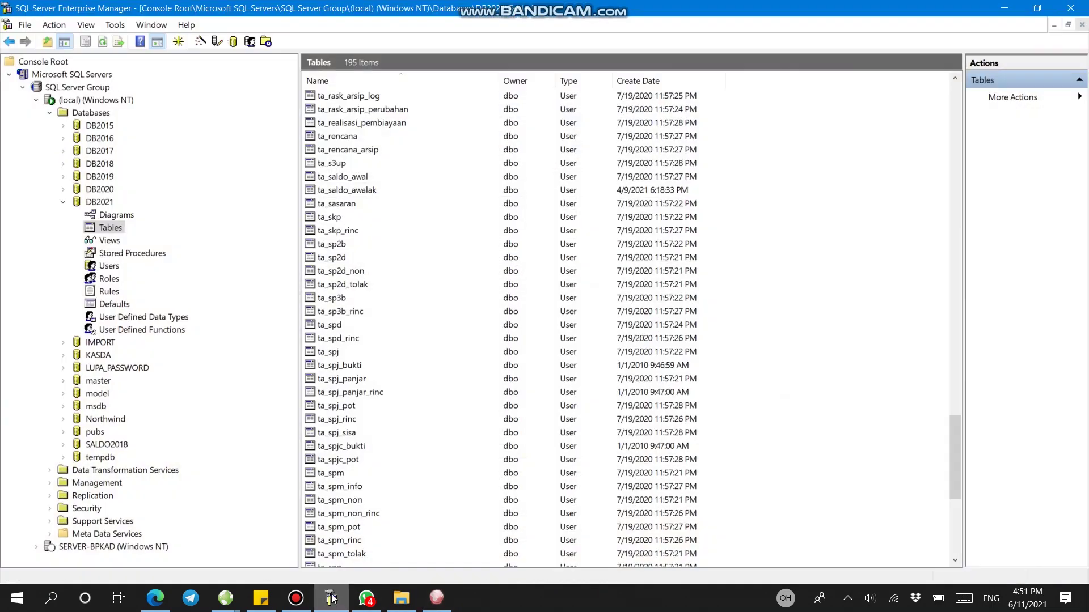
{"action": "left_click", "coordinate": [89, 202]}
{"action": "left_click", "coordinate": [105, 227]}
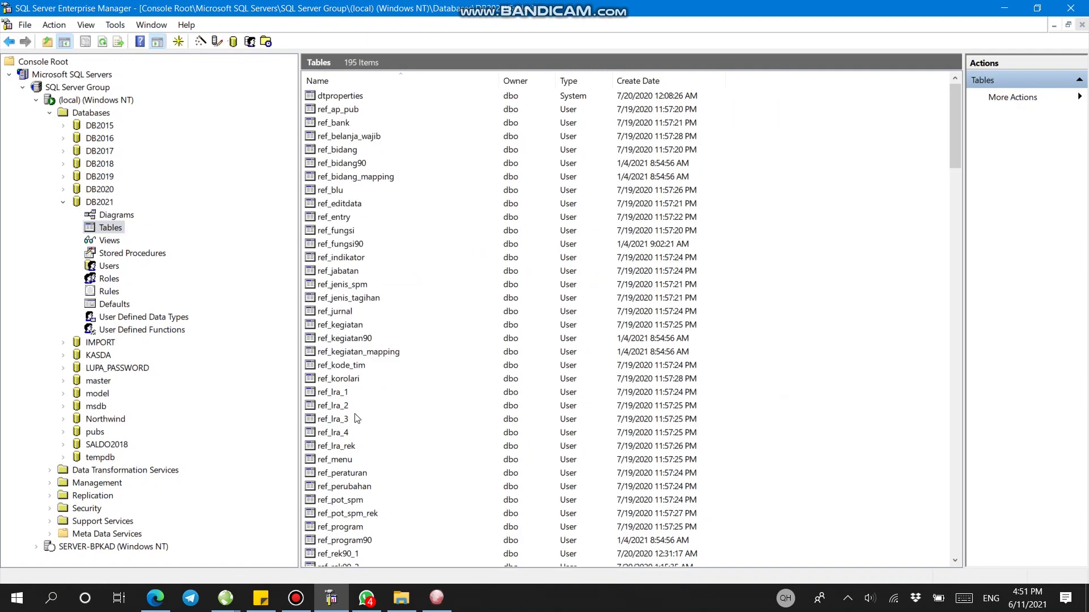
{"action": "left_click", "coordinate": [116, 24]}
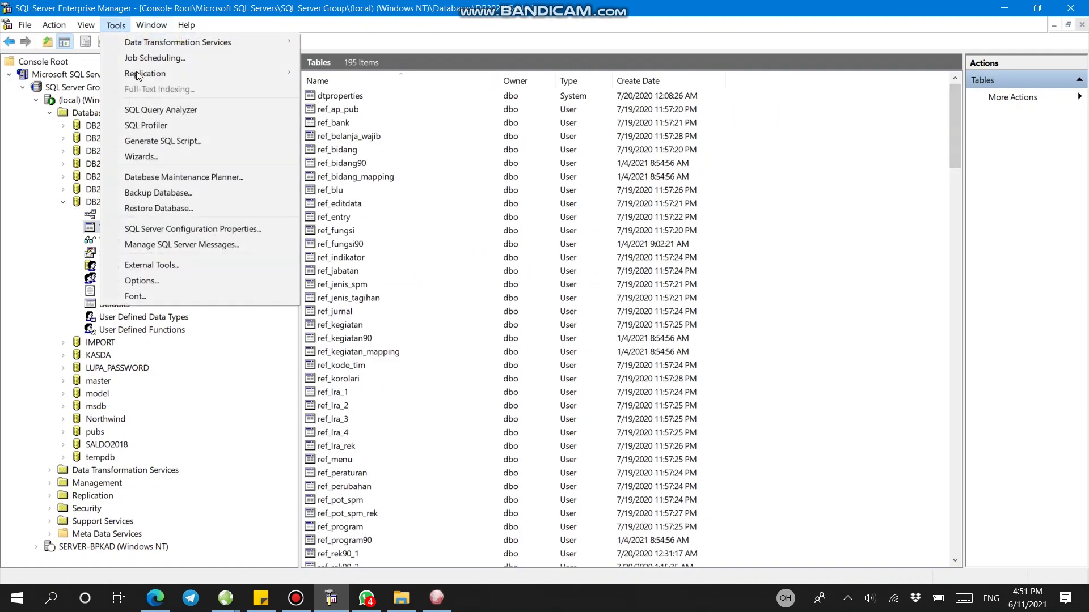
{"action": "left_click", "coordinate": [151, 110]}
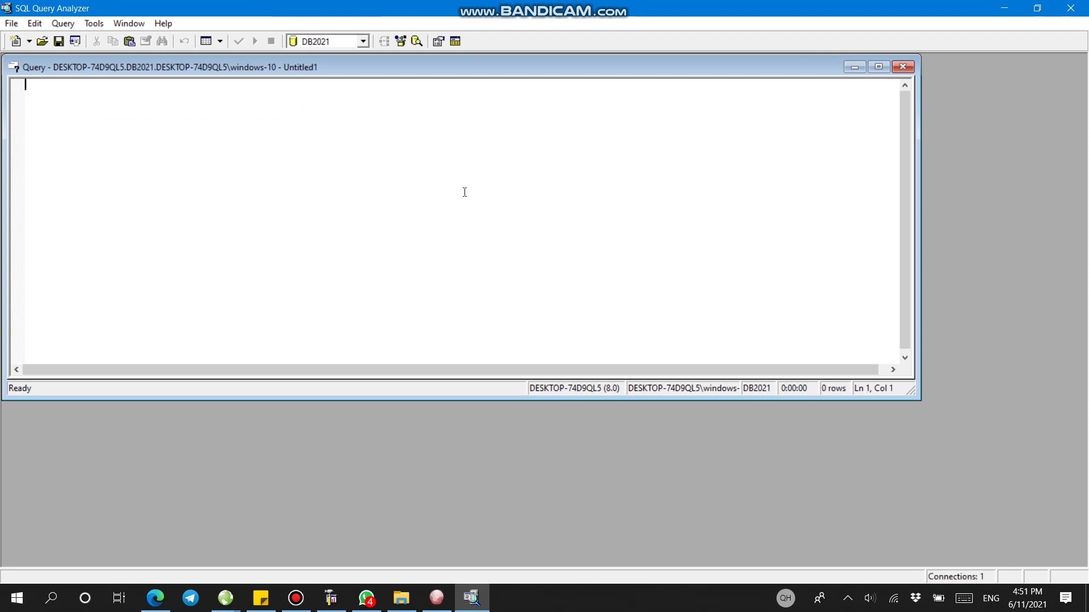
Write and run the statement ALTER TABLE Ta_SPJ_Rinc DISABLE TRIGGER ALL.
{"action": "key", "text": "Caps_Lock"}
{"action": "type", "text": "ALTER TABLE T"}
{"action": "key", "text": "Caps_Lock"}
{"action": "type", "text": "a_SPJ"}
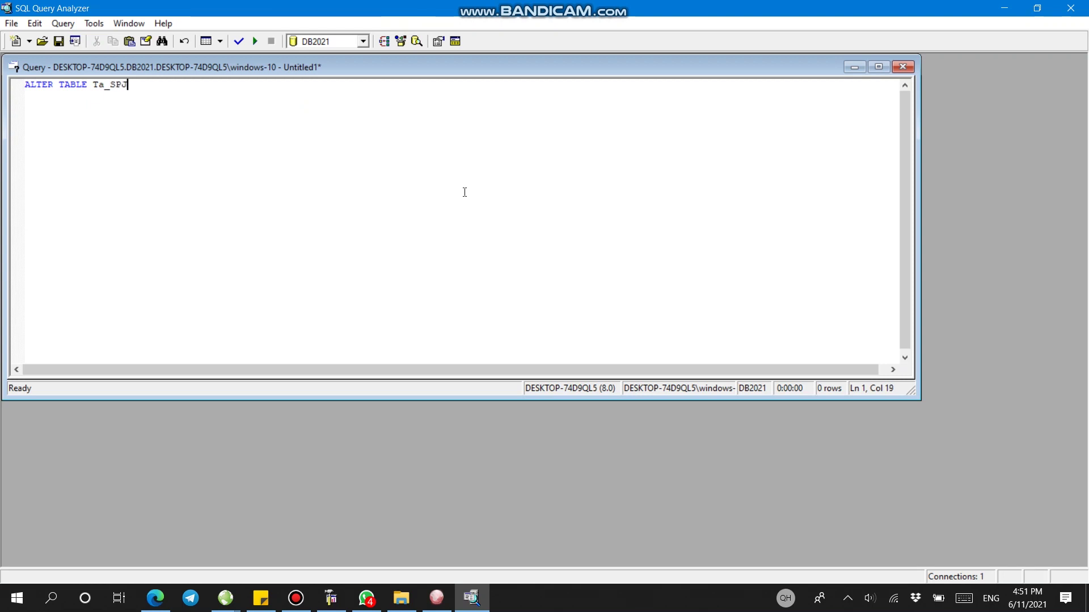
{"action": "type", "text": " Rinc"}
{"action": "key", "text": "Caps_Lock"}
{"action": "type", "text": "DSIAB"}
{"action": "key", "text": "BackSpace"}
{"action": "key", "text": "BackSpace"}
{"action": "key", "text": "BackSpace"}
{"action": "key", "text": "BackSpace"}
{"action": "type", "text": "ISABLE TRIGGER ALL"}
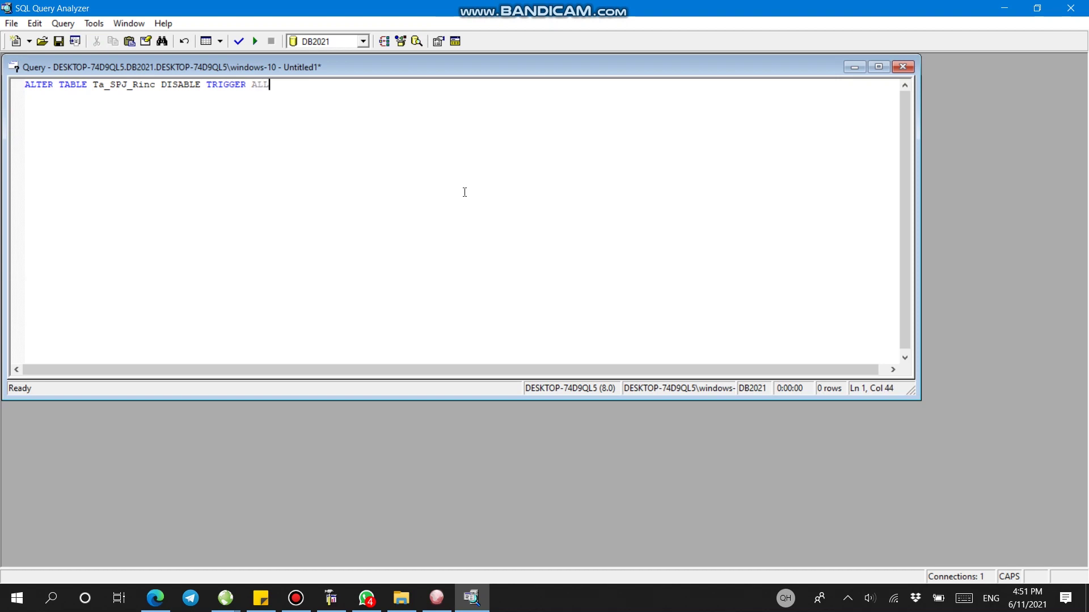
{"action": "left_click", "coordinate": [254, 43]}
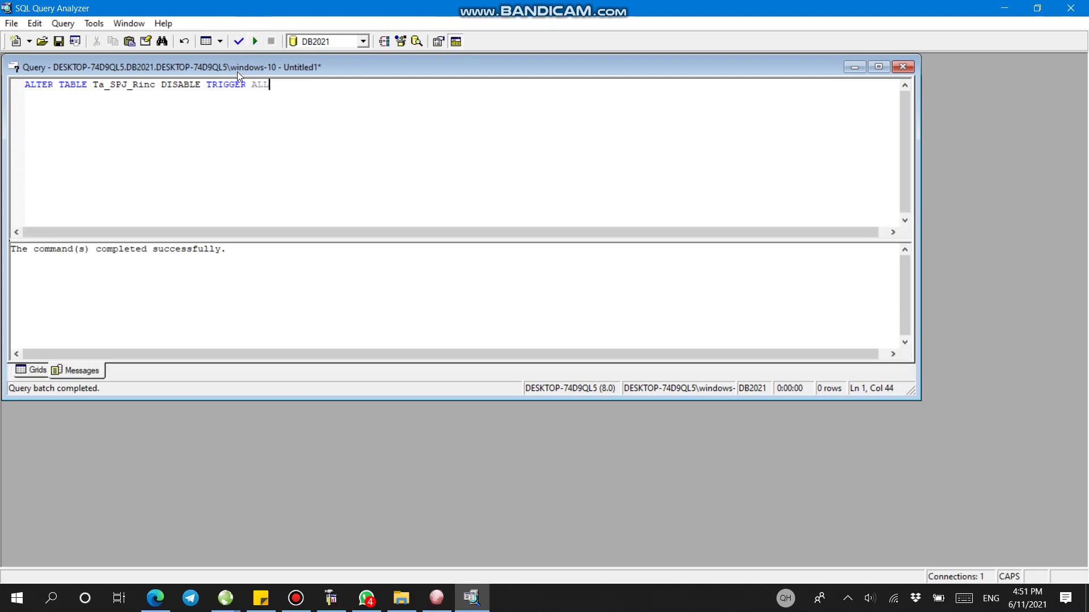
Change the table name in the trigger-disabling statement to Ta_SPJ_Bukti.
{"action": "left_click", "coordinate": [145, 84]}
{"action": "key", "text": "shift+Left"}
{"action": "key", "text": "shift+Left"}
{"action": "key", "text": "shift+Left"}
{"action": "key", "text": "shift+Left"}
{"action": "key", "text": "BackSpace"}
{"action": "type", "text": "Bukti"}
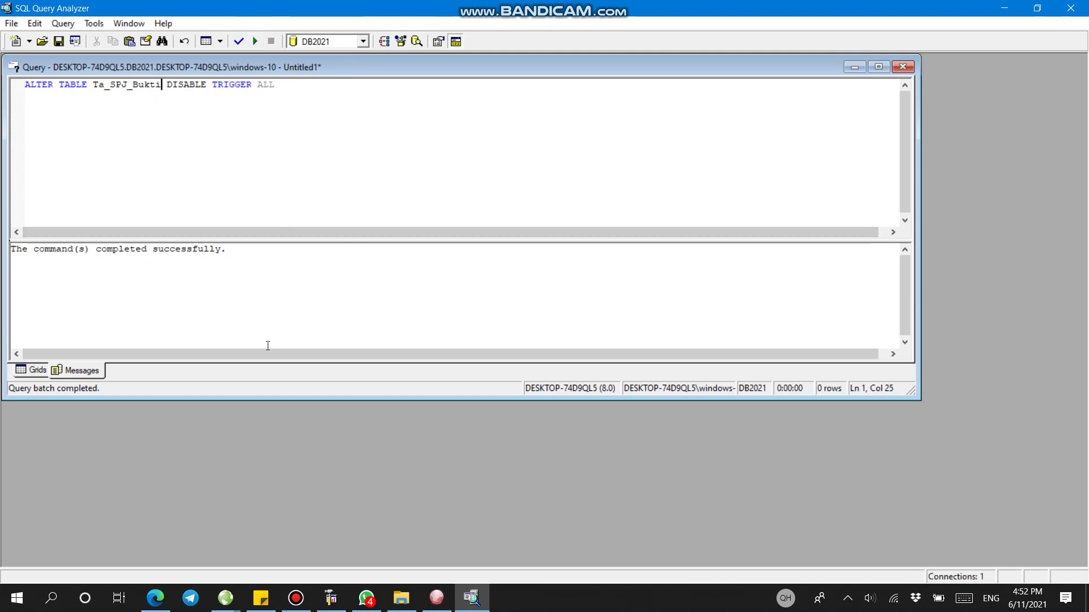
Switch to SQL Server Enterprise Manager, open all rows of the ta_spj_bukti table and show its SQL statement.
{"action": "left_click", "coordinate": [331, 597]}
{"action": "left_click", "coordinate": [349, 378]}
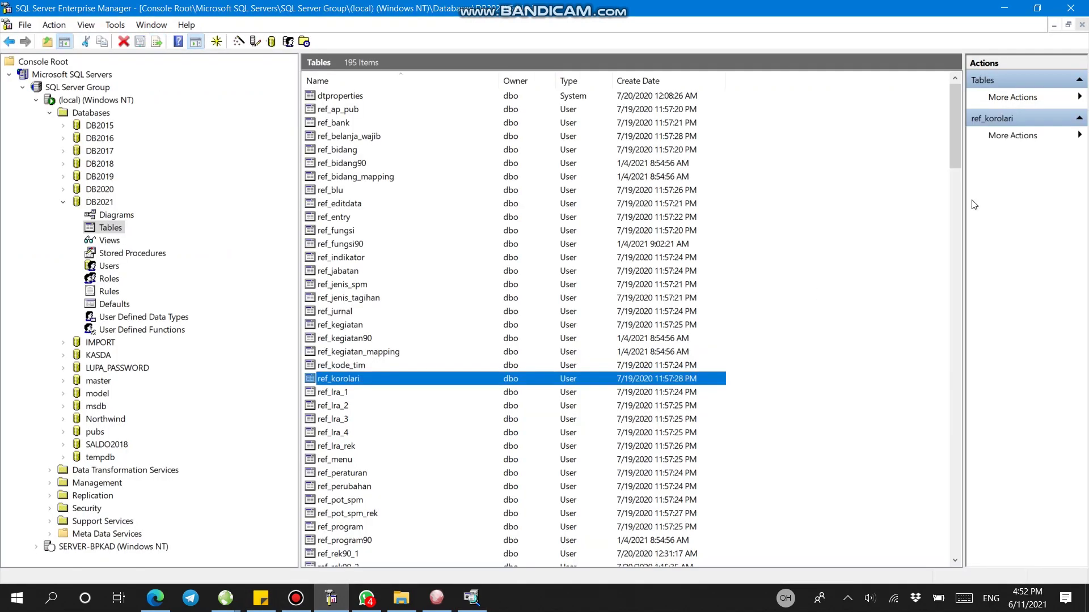
{"action": "left_click_drag", "start_coordinate": [961, 140], "coordinate": [996, 463]}
{"action": "left_click", "coordinate": [344, 420]}
{"action": "left_click", "coordinate": [346, 407]}
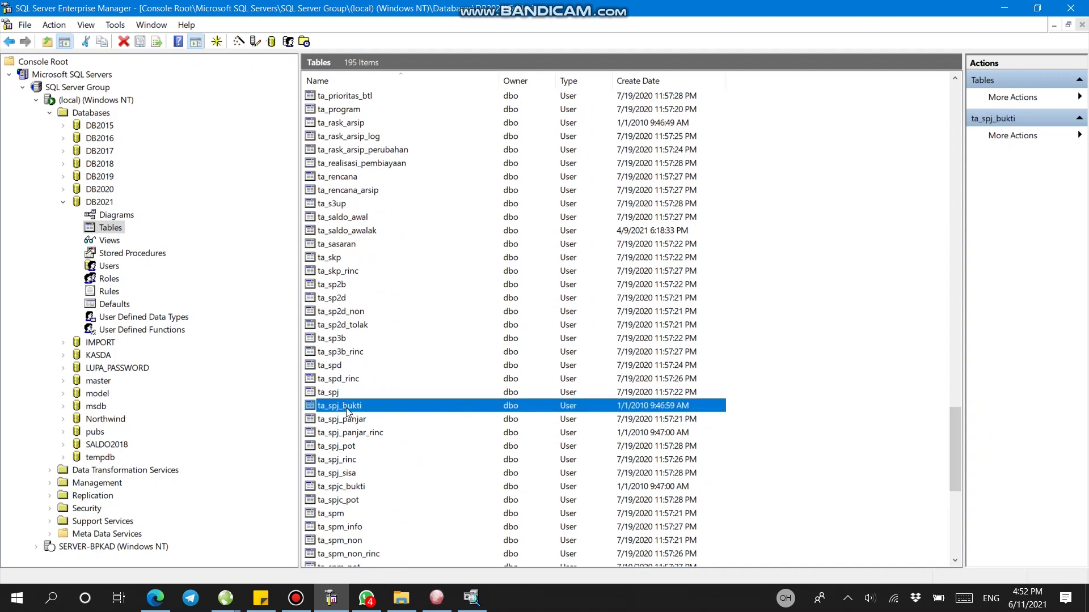
{"action": "right_click", "coordinate": [346, 407]}
{"action": "mouse_move", "coordinate": [397, 248]}
{"action": "left_click", "coordinate": [545, 249]}
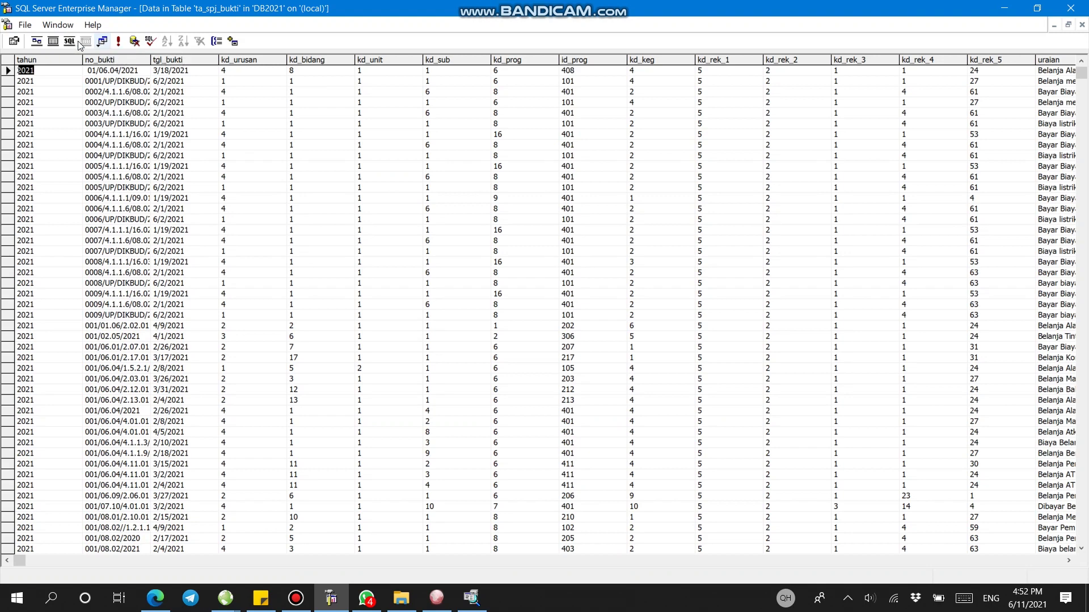
{"action": "left_click", "coordinate": [69, 41]}
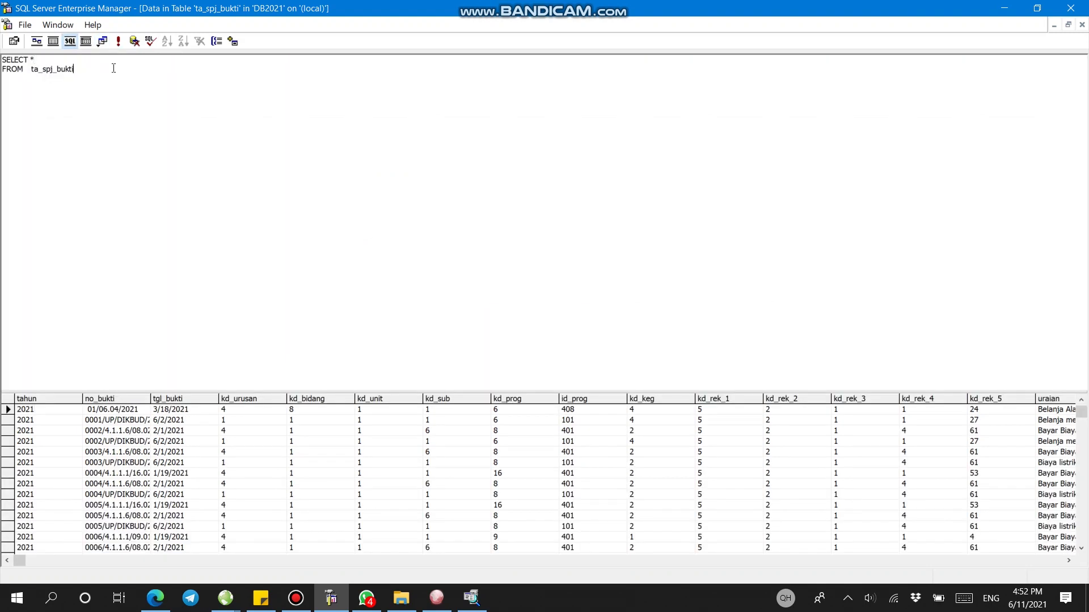
Copy the WHERE (No_Kontrak LIKE '') condition from the sticky note into the query and change its column to No_Bukti.
{"action": "left_click", "coordinate": [114, 78]}
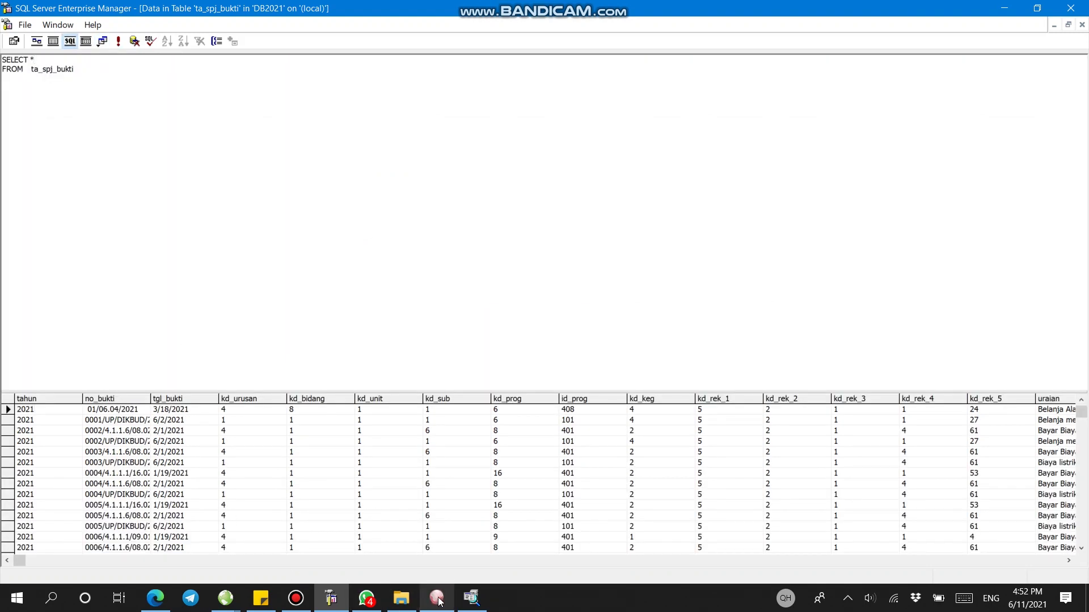
{"action": "left_click", "coordinate": [267, 600]}
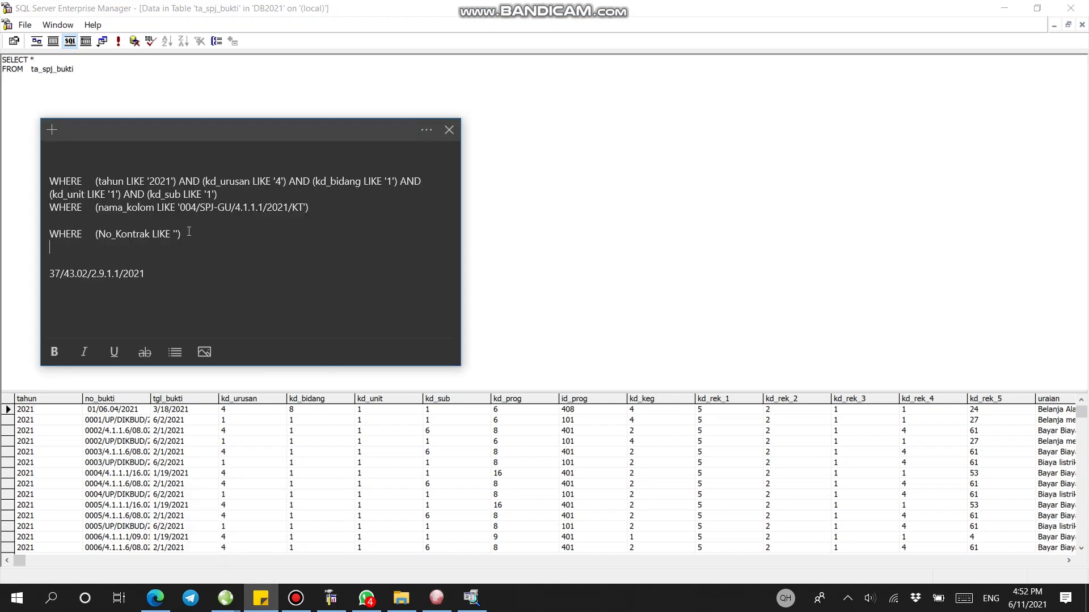
{"action": "left_click_drag", "start_coordinate": [189, 232], "coordinate": [2, 233]}
{"action": "key", "text": "ctrl+c"}
{"action": "left_click", "coordinate": [563, 204]}
{"action": "key", "text": "ctrl+v"}
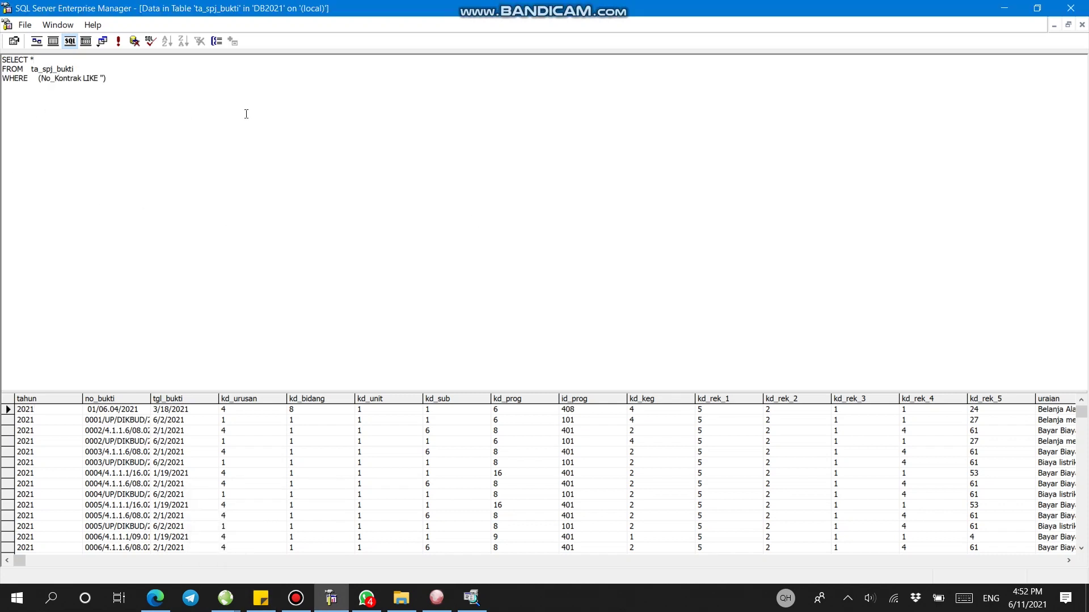
{"action": "type", "text": "Bukti"}
Copy the voucher number 37/43.02/2.9.1.1/2021 from the sticky note into the No_Bukti condition and run the query.
{"action": "left_click", "coordinate": [260, 599]}
{"action": "left_click_drag", "start_coordinate": [149, 275], "coordinate": [2, 278]}
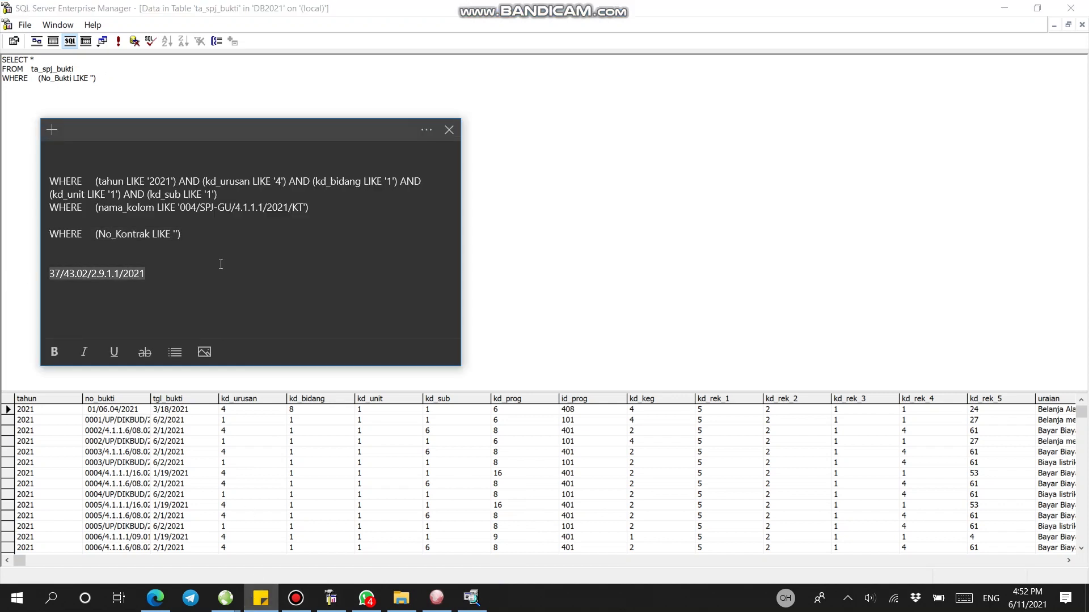
{"action": "left_click", "coordinate": [699, 178]}
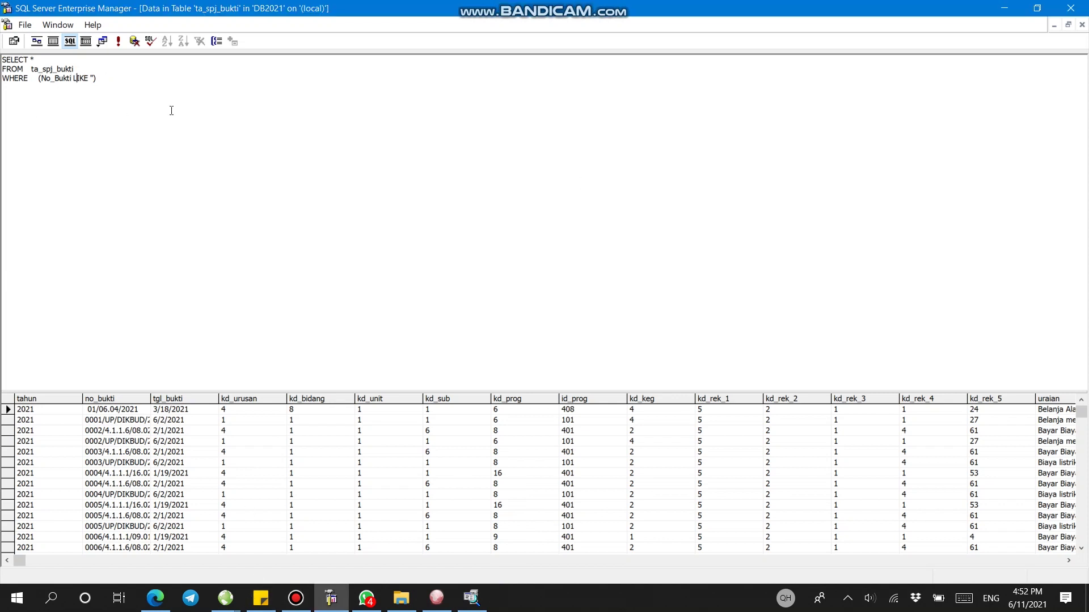
{"action": "key", "text": "ctrl+v"}
{"action": "left_click", "coordinate": [119, 41]}
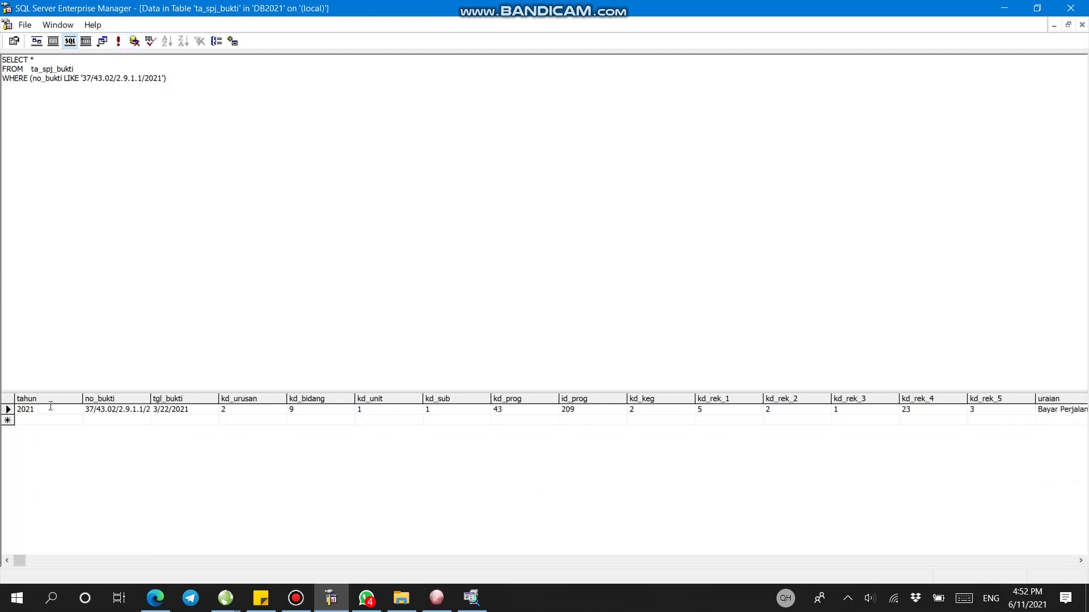
Enlarge the results grid and examine the returned voucher record's fields across to the treasurer columns.
{"action": "left_click_drag", "start_coordinate": [58, 391], "coordinate": [54, 337]}
{"action": "left_click", "coordinate": [8, 355]}
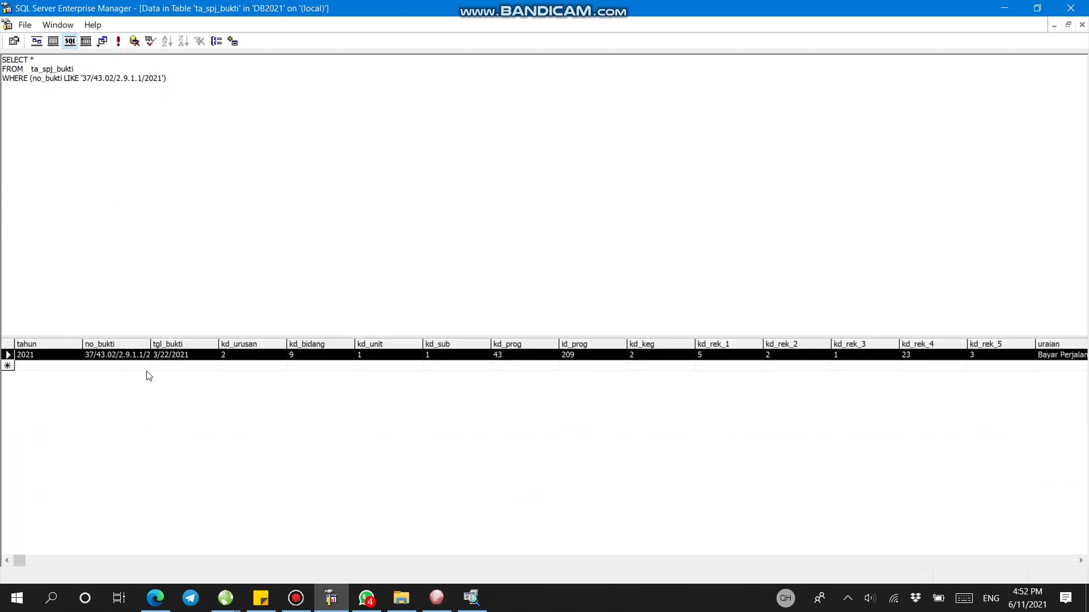
{"action": "left_click", "coordinate": [54, 359]}
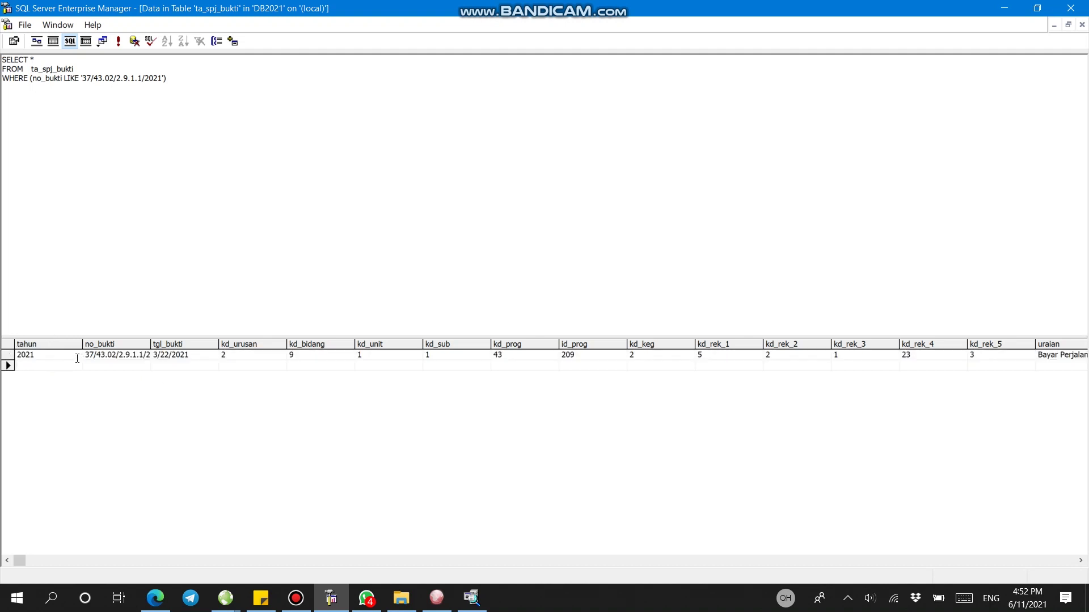
{"action": "key", "text": "Tab"}
{"action": "key", "text": "Tab"}
{"action": "key", "text": "Tab"}
{"action": "key", "text": "Tab"}
{"action": "key", "text": "Tab"}
{"action": "key", "text": "Tab"}
{"action": "key", "text": "Tab"}
{"action": "key", "text": "Tab"}
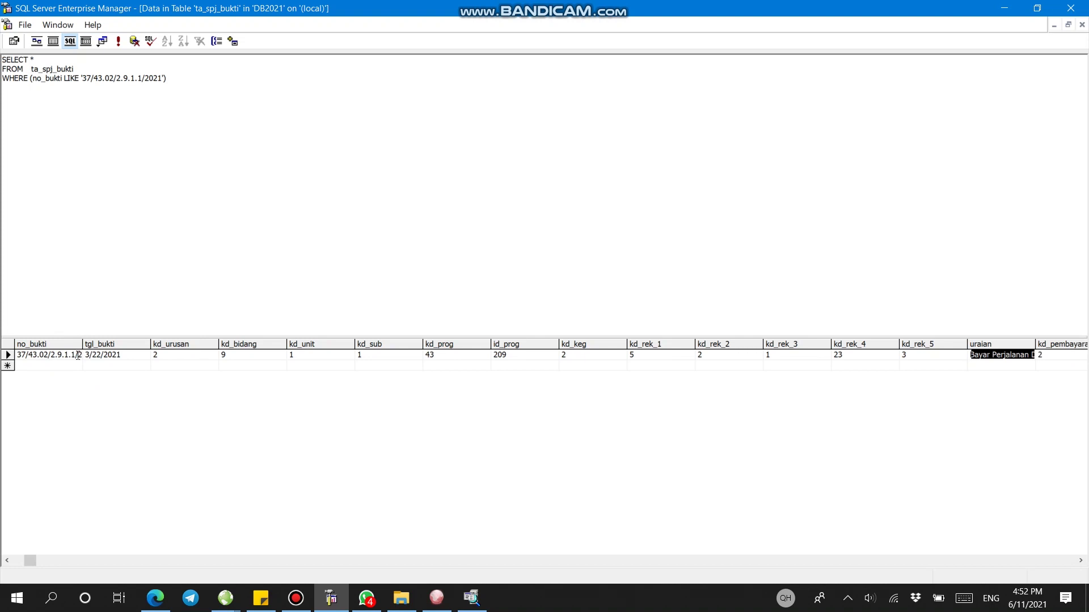
{"action": "key", "text": "Tab"}
{"action": "key", "text": "Tab"}
{"action": "key", "text": "Tab"}
{"action": "key", "text": "Tab"}
{"action": "key", "text": "Tab"}
{"action": "key", "text": "Tab"}
{"action": "key", "text": "Tab"}
{"action": "key", "text": "Tab"}
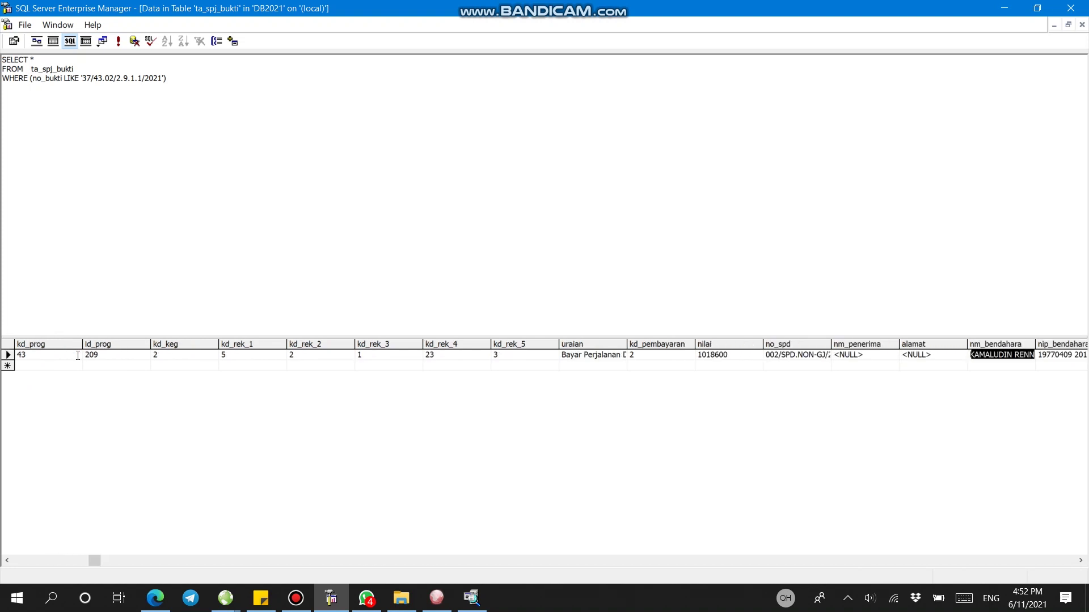
{"action": "key", "text": "Tab"}
Set the voucher record's kd_pembayaran value to 1.
{"action": "key", "text": "shift+Tab"}
{"action": "key", "text": "shift+Tab"}
{"action": "key", "text": "shift+Tab"}
{"action": "key", "text": "shift+Tab"}
{"action": "key", "text": "shift+Tab"}
{"action": "key", "text": "shift+Tab"}
{"action": "key", "text": "shift+Tab"}
{"action": "key", "text": "shift+Tab"}
{"action": "key", "text": "shift+Tab"}
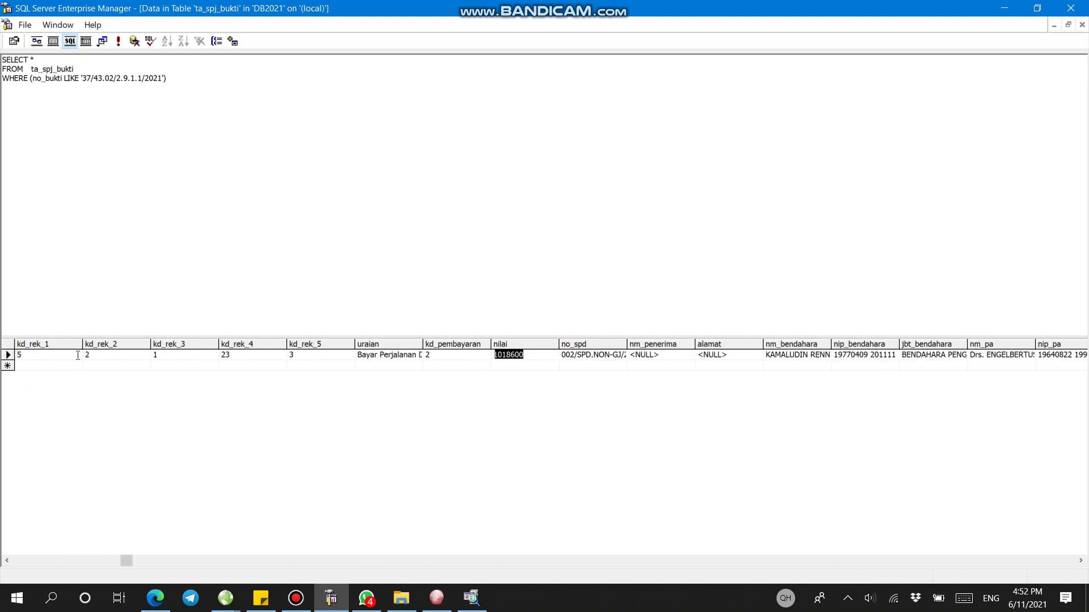
{"action": "key", "text": "Tab"}
{"action": "type", "text": "1"}
Copy the payee's name from the voucher's Keterangan text in SIMDA into the record's nm_penerima field.
{"action": "key", "text": "Tab"}
{"action": "key", "text": "Tab"}
{"action": "key", "text": "Tab"}
{"action": "left_click", "coordinate": [437, 598]}
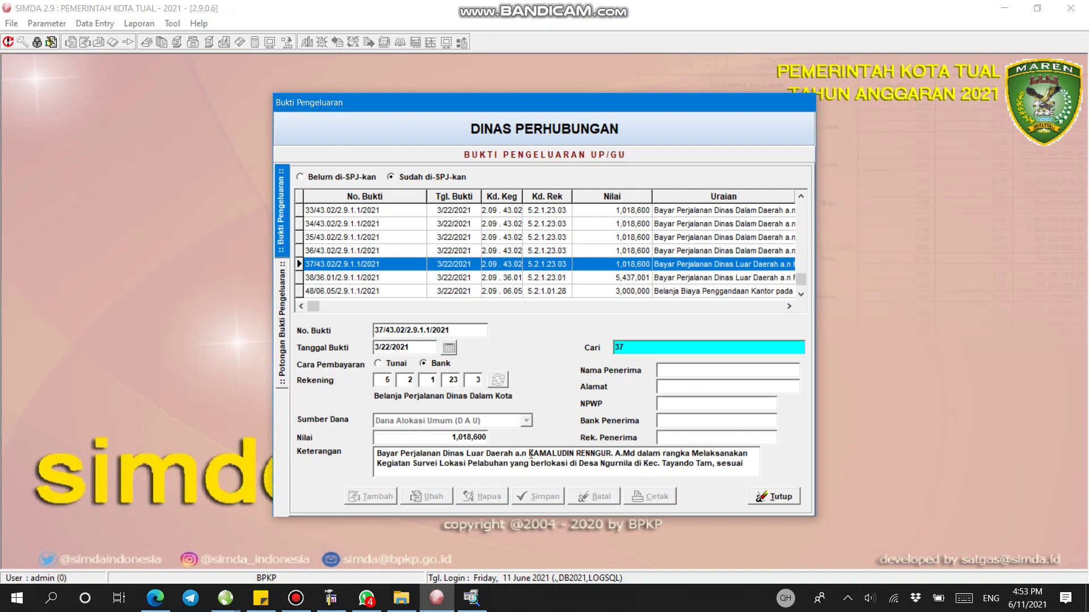
{"action": "left_click_drag", "start_coordinate": [532, 453], "coordinate": [608, 454]}
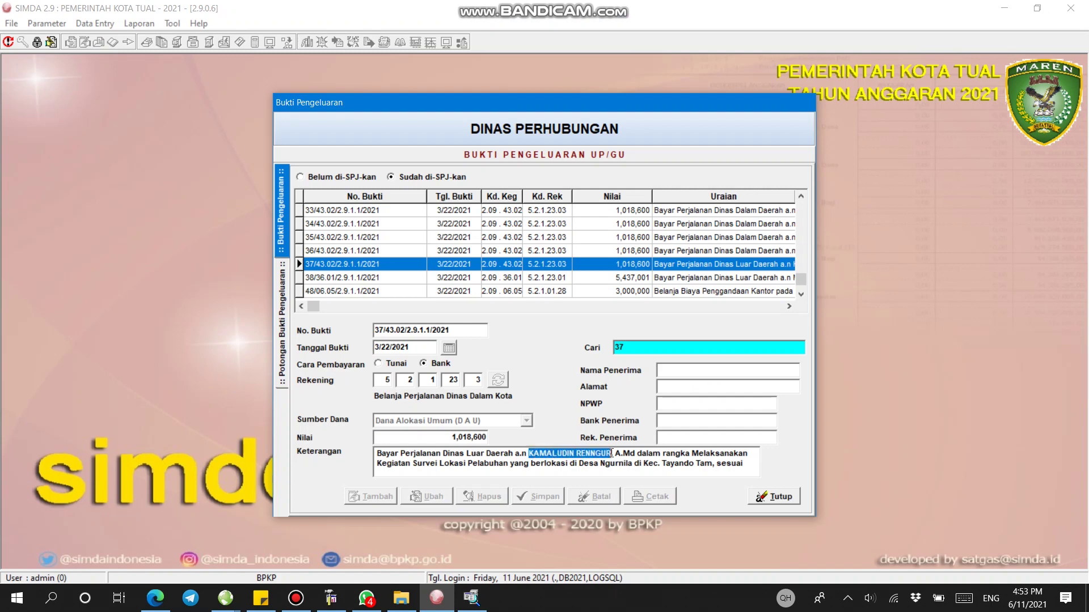
{"action": "key", "text": "ctrl+c"}
{"action": "key", "text": "alt+Tab"}
{"action": "key", "text": "ctrl+v"}
{"action": "key", "text": "Tab"}
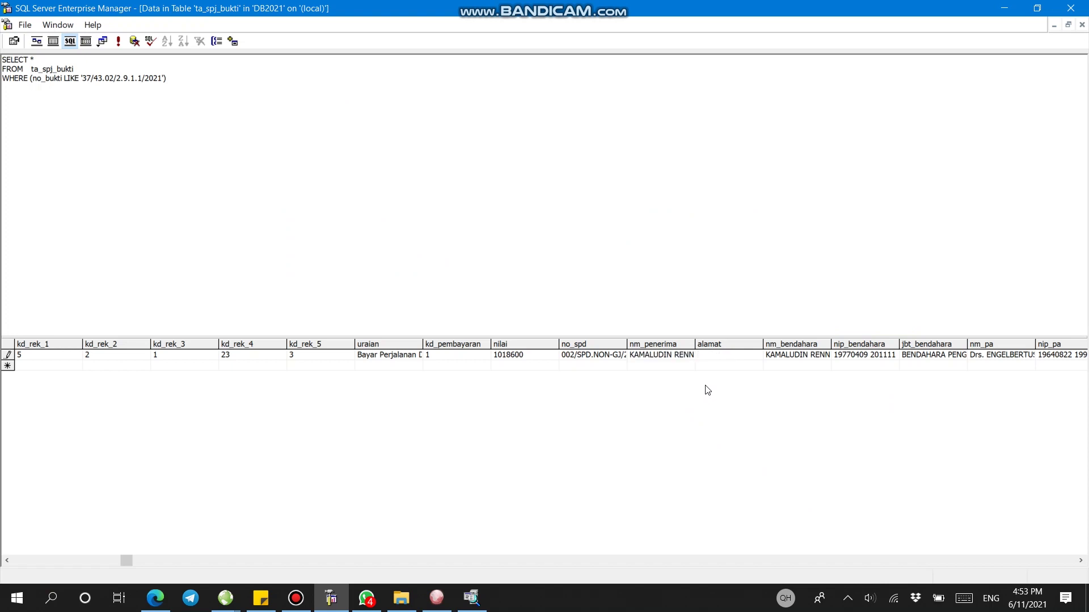
Enter Tual as the record's alamat value and move on to the no_spm field.
{"action": "type", "text": "Tua"}
{"action": "key", "text": "Tab"}
{"action": "key", "text": "Tab"}
{"action": "key", "text": "Tab"}
{"action": "key", "text": "Tab"}
{"action": "key", "text": "Tab"}
{"action": "key", "text": "Tab"}
{"action": "key", "text": "Tab"}
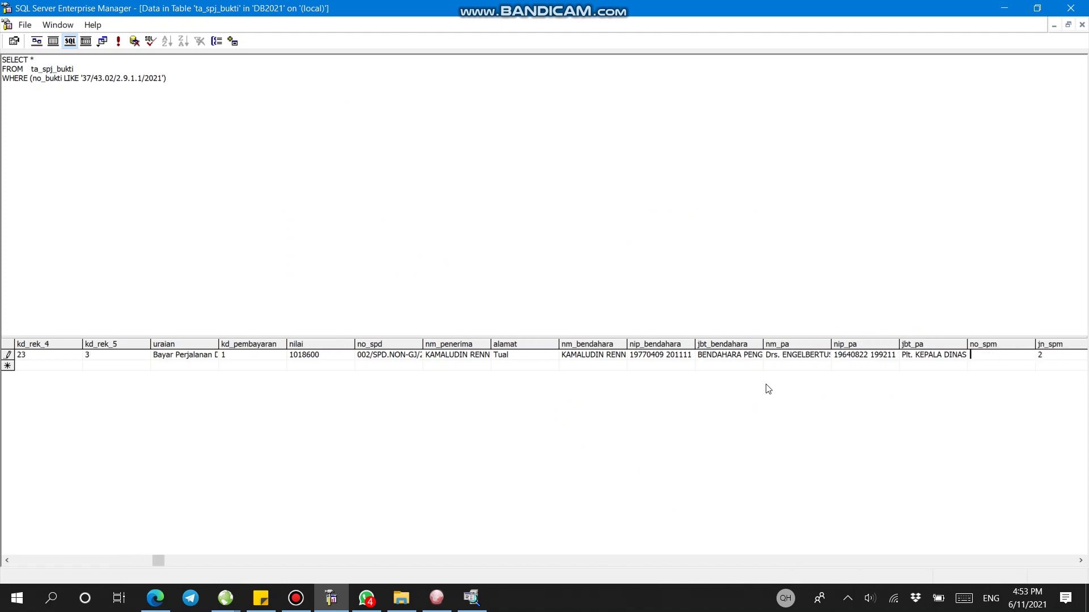
Go through the record's remaining fields up to bank_penerima and rerun the query to save the edited ta_spj_bukti row.
{"action": "key", "text": "Tab"}
{"action": "key", "text": "Tab"}
{"action": "key", "text": "Tab"}
{"action": "key", "text": "Tab"}
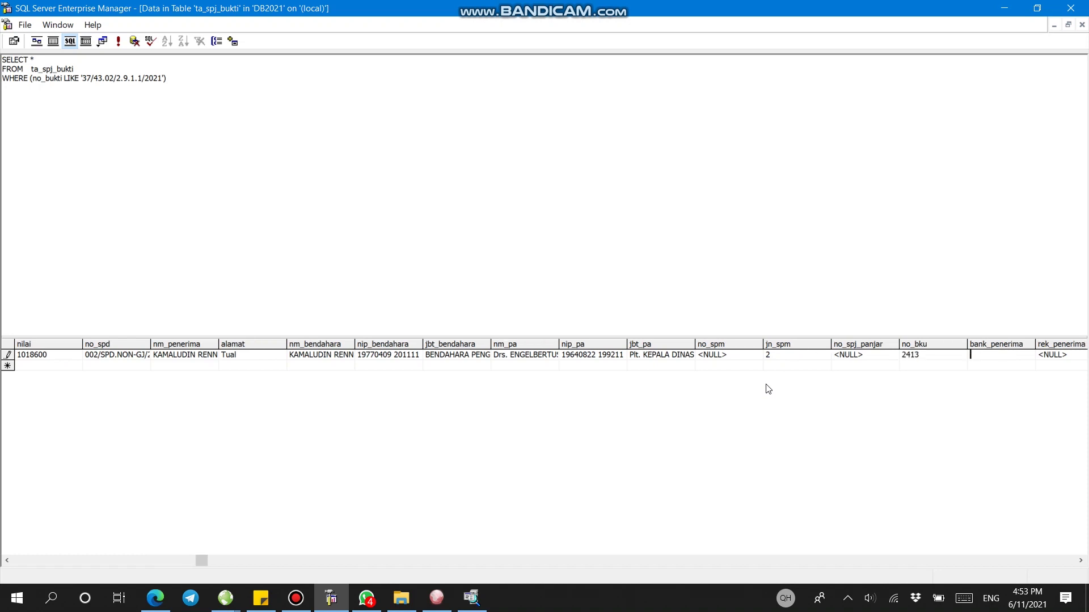
{"action": "right_click", "coordinate": [9, 358]}
{"action": "left_click", "coordinate": [53, 106]}
Copy the query's WHERE clause, close the ta_spj_bukti data, and open all rows of the ta_spj_rinc table.
{"action": "left_click_drag", "start_coordinate": [167, 79], "coordinate": [3, 83]}
{"action": "key", "text": "ctrl+c"}
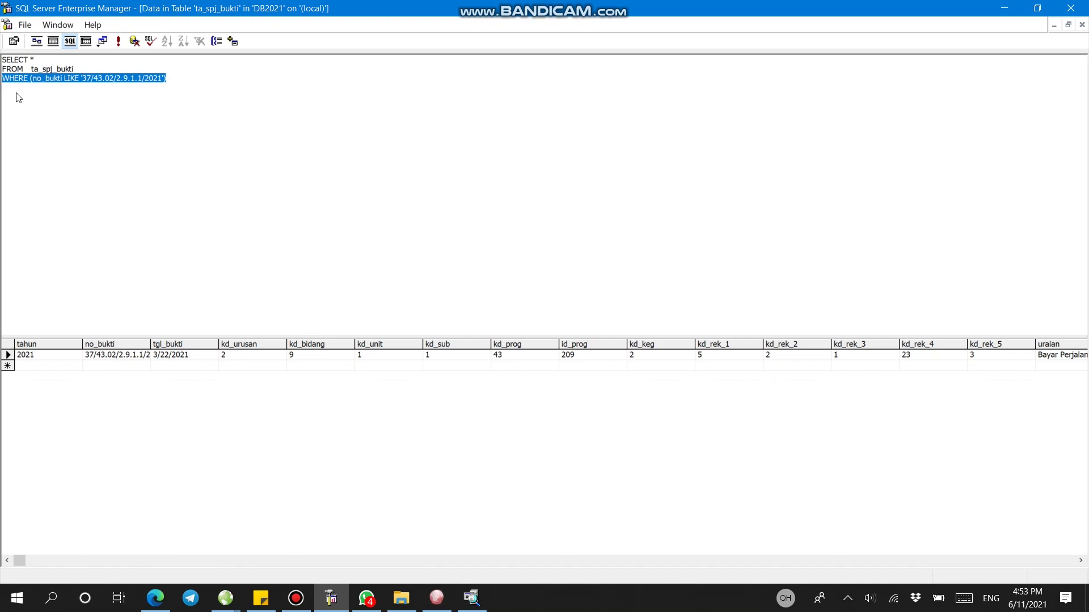
{"action": "left_click", "coordinate": [1081, 25]}
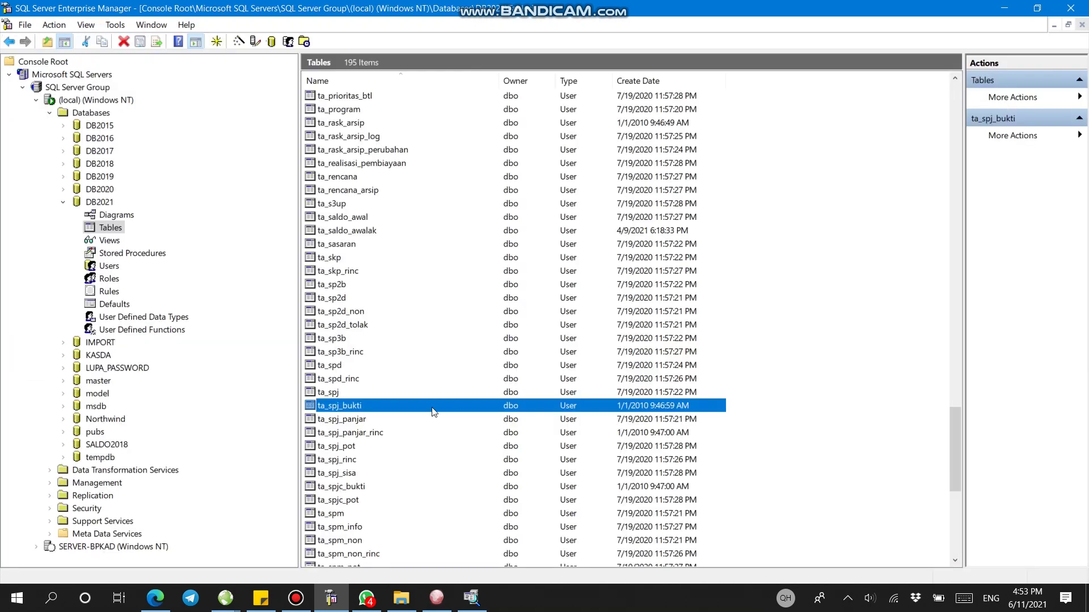
{"action": "right_click", "coordinate": [348, 463]}
{"action": "mouse_move", "coordinate": [427, 301]}
{"action": "left_click", "coordinate": [531, 301]}
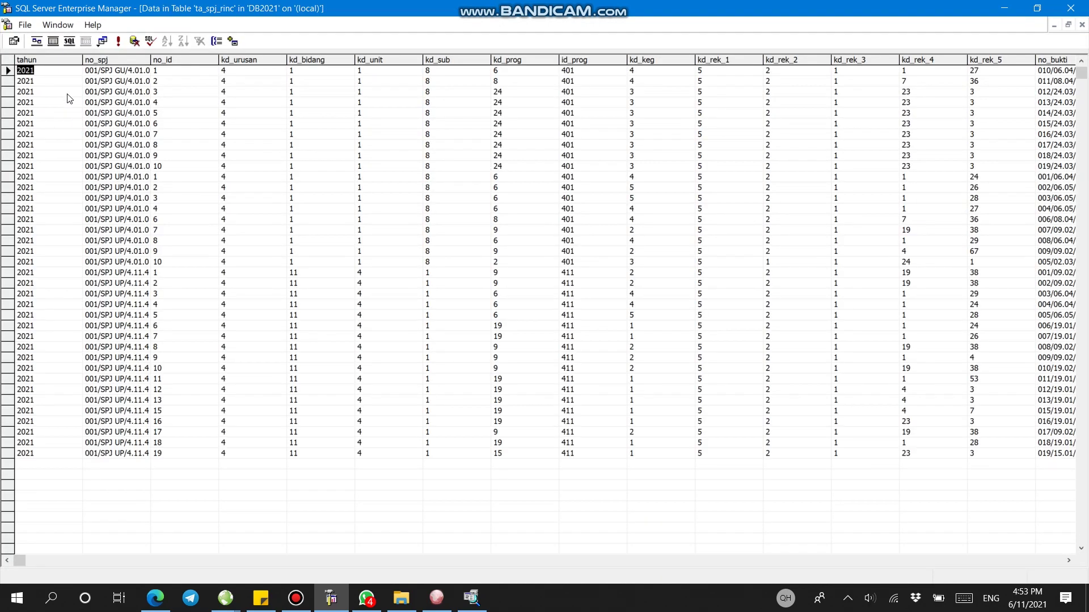
Filter ta_spj_rinc with the copied clause WHERE (no_bukti LIKE '37/43.02/2.9.1.1/2021') and run the query.
{"action": "left_click", "coordinate": [70, 42]}
{"action": "left_click", "coordinate": [88, 66]}
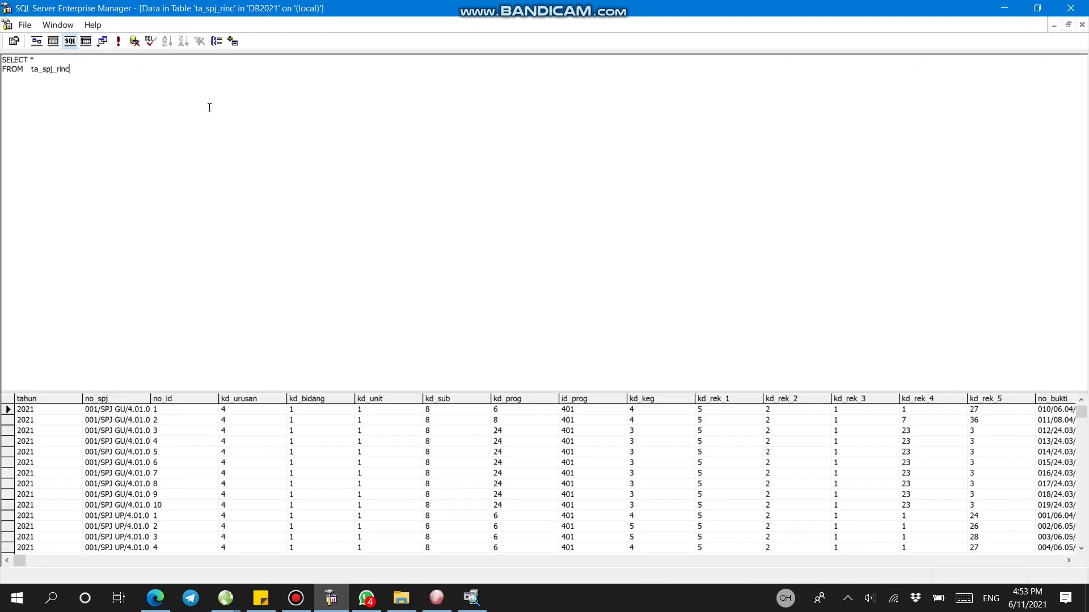
{"action": "key", "text": "ctrl+v"}
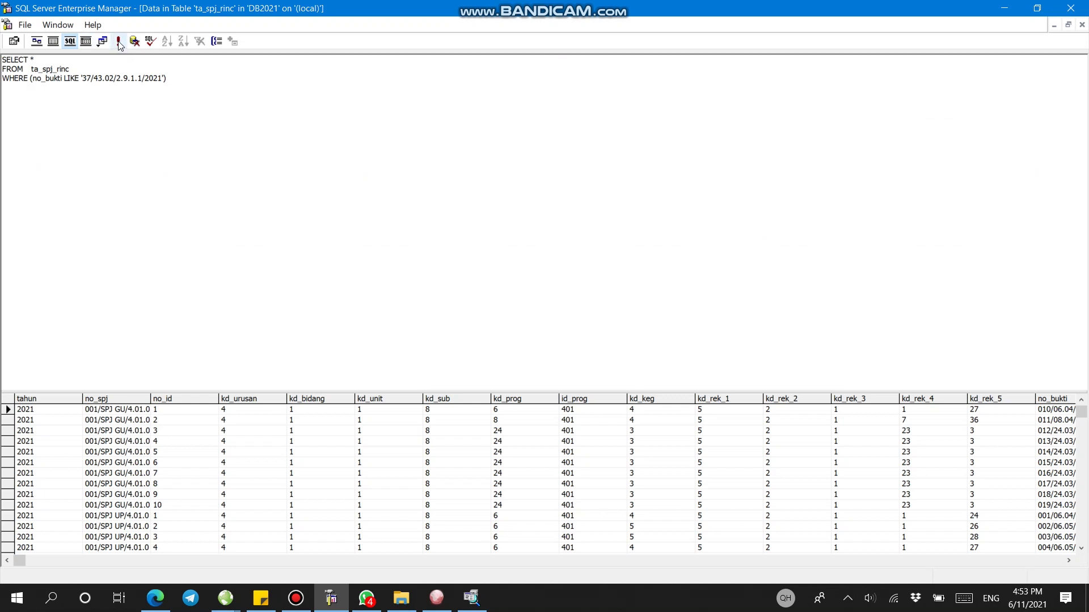
{"action": "left_click", "coordinate": [118, 41]}
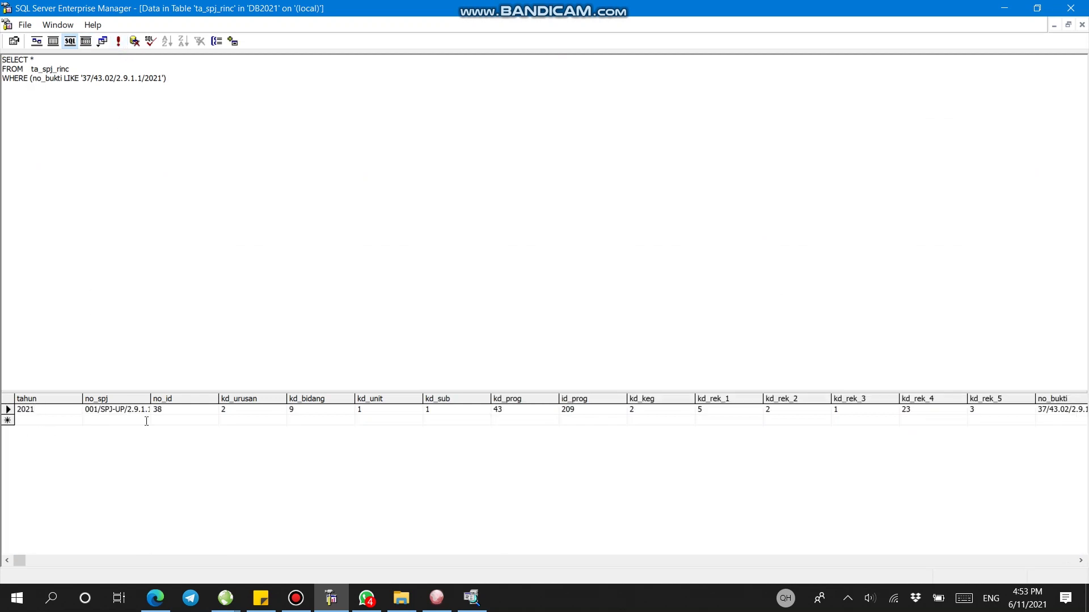
Examine the returned ta_spj_rinc record's fields across to the payment and recipient columns.
{"action": "key", "text": "Tab"}
{"action": "key", "text": "Tab"}
{"action": "key", "text": "Tab"}
{"action": "key", "text": "Tab"}
{"action": "key", "text": "Tab"}
{"action": "key", "text": "Tab"}
{"action": "key", "text": "Tab"}
{"action": "key", "text": "Tab"}
{"action": "key", "text": "Tab"}
{"action": "key", "text": "Tab"}
{"action": "key", "text": "Tab"}
{"action": "key", "text": "Tab"}
{"action": "key", "text": "Tab"}
{"action": "key", "text": "Tab"}
{"action": "key", "text": "Tab"}
{"action": "key", "text": "Tab"}
{"action": "key", "text": "Tab"}
{"action": "key", "text": "Tab"}
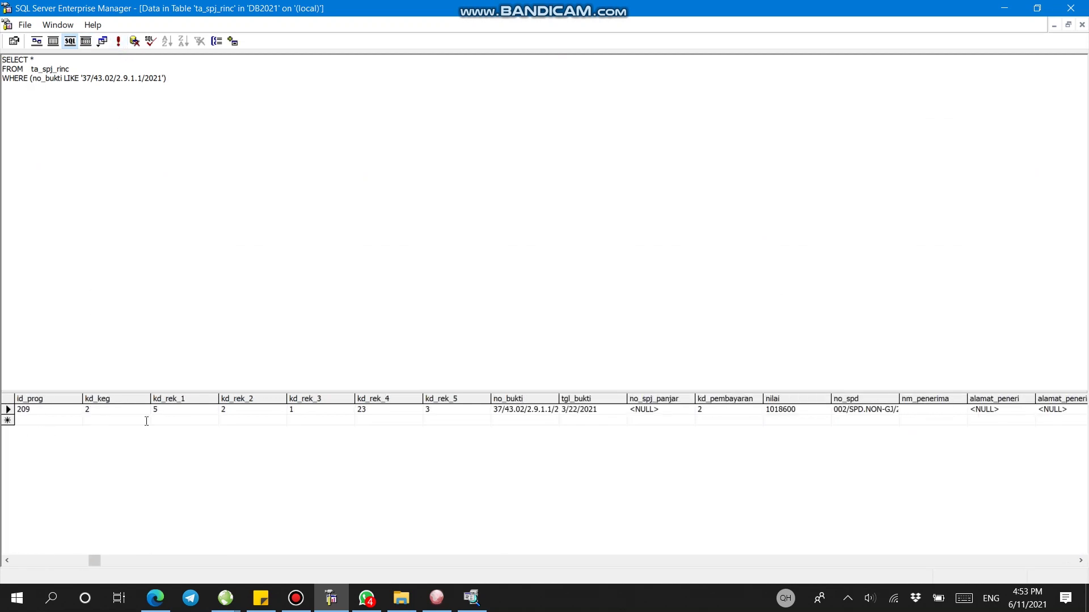
{"action": "key", "text": "Up"}
{"action": "key", "text": "Tab"}
{"action": "key", "text": "Tab"}
{"action": "key", "text": "Tab"}
{"action": "key", "text": "Tab"}
{"action": "key", "text": "Tab"}
{"action": "key", "text": "Tab"}
{"action": "key", "text": "Tab"}
{"action": "key", "text": "Tab"}
{"action": "key", "text": "Tab"}
{"action": "key", "text": "Tab"}
{"action": "key", "text": "Tab"}
{"action": "key", "text": "Tab"}
{"action": "key", "text": "Tab"}
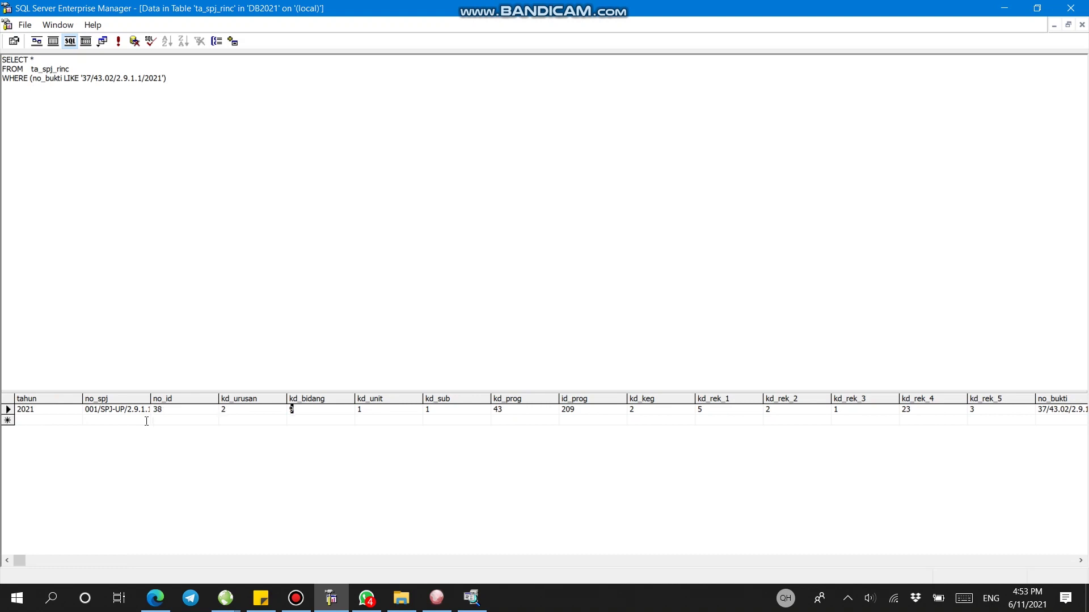
{"action": "key", "text": "Tab"}
{"action": "key", "text": "Tab"}
{"action": "key", "text": "Tab"}
{"action": "key", "text": "Tab"}
{"action": "key", "text": "Tab"}
{"action": "key", "text": "Tab"}
{"action": "key", "text": "Tab"}
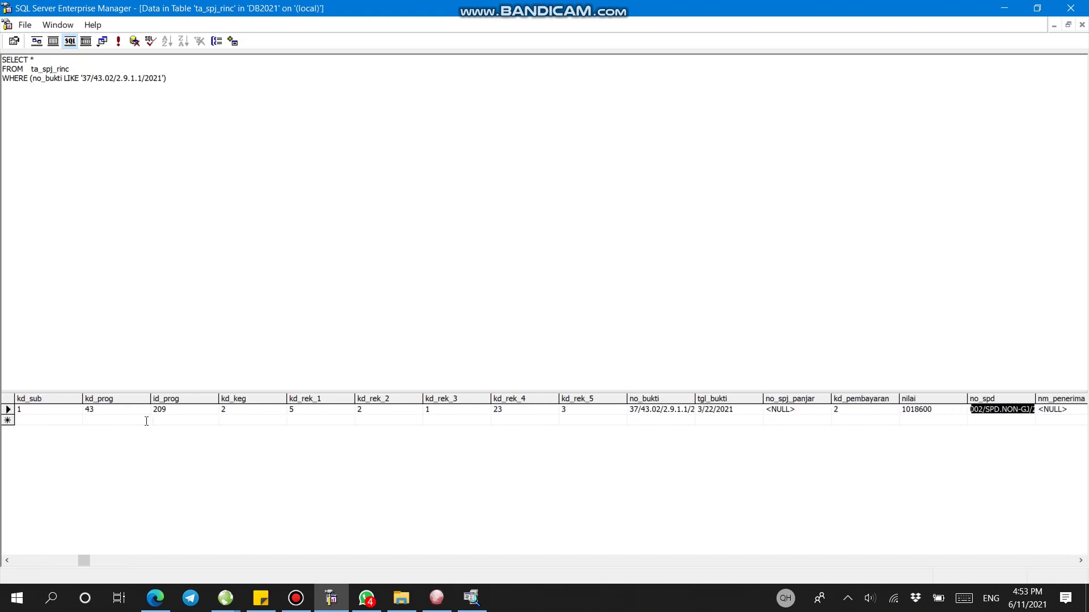
{"action": "key", "text": "Tab"}
{"action": "key", "text": "Tab"}
Set the ta_spj_rinc record's kd_pembayaran value to 1.
{"action": "key", "text": "shift+Tab"}
{"action": "key", "text": "shift+Tab"}
{"action": "key", "text": "shift+Tab"}
{"action": "key", "text": "shift+Tab"}
{"action": "key", "text": "shift+Tab"}
{"action": "key", "text": "Tab"}
{"action": "key", "text": "Tab"}
{"action": "key", "text": "shift+Tab"}
{"action": "type", "text": "1"}
Copy the payee's name from SIMDA's Keterangan text into the ta_spj_rinc record's nm_penerima field and enter Tual as alamat_penerima.
{"action": "key", "text": "Tab"}
{"action": "key", "text": "Tab"}
{"action": "key", "text": "Tab"}
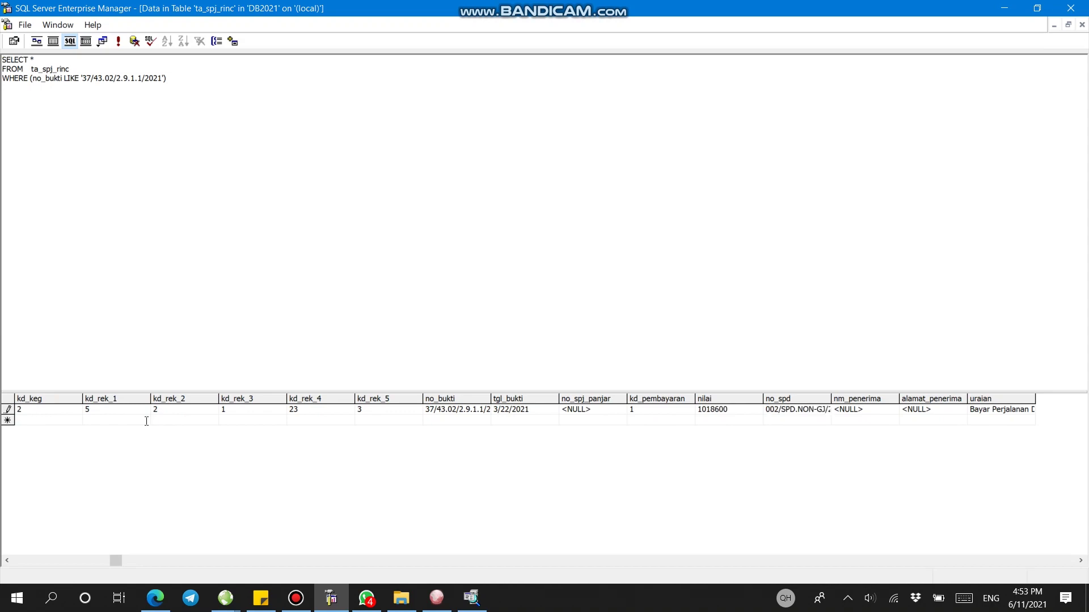
{"action": "left_click", "coordinate": [436, 598]}
{"action": "key", "text": "ctrl+c"}
{"action": "key", "text": "alt+Tab"}
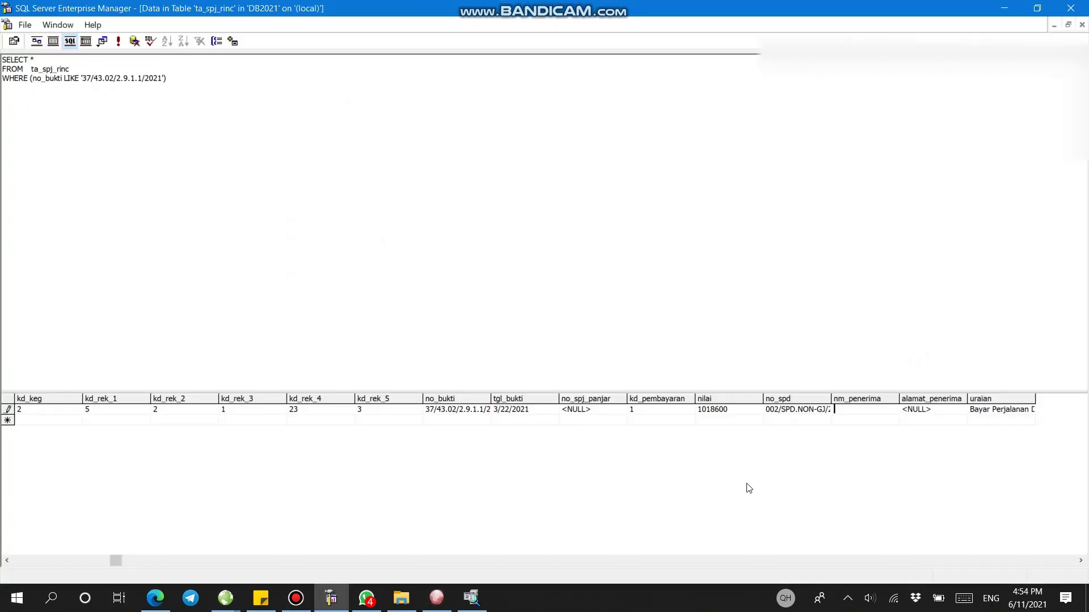
{"action": "key", "text": "ctrl+v"}
{"action": "key", "text": "Tab"}
{"action": "type", "text": "Tual"}
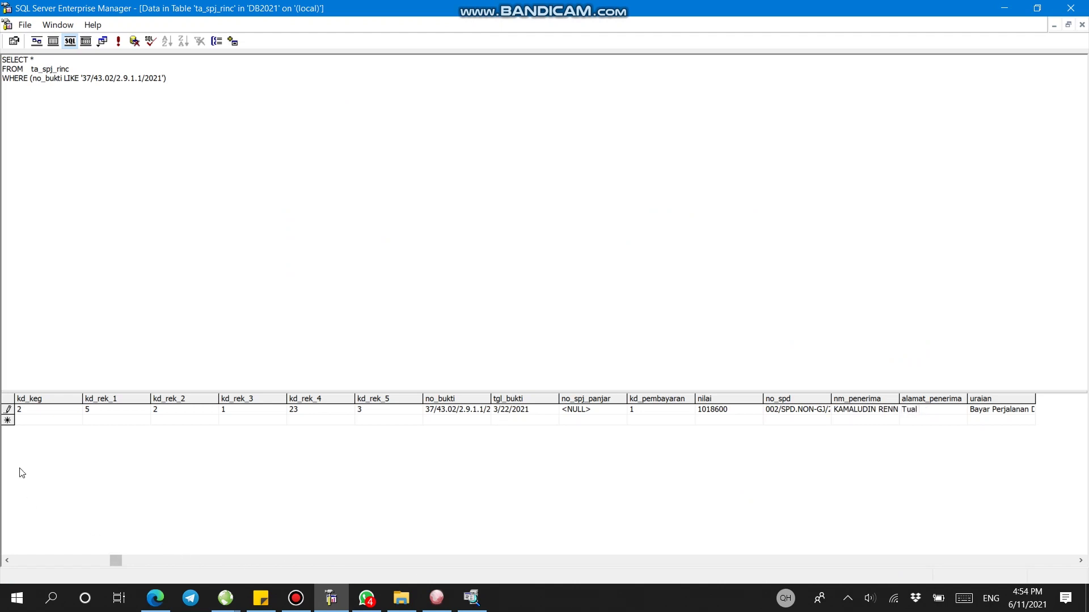
Rerun the query to save the edited ta_spj_rinc row and close the table data.
{"action": "left_click", "coordinate": [8, 409]}
{"action": "right_click", "coordinate": [8, 416]}
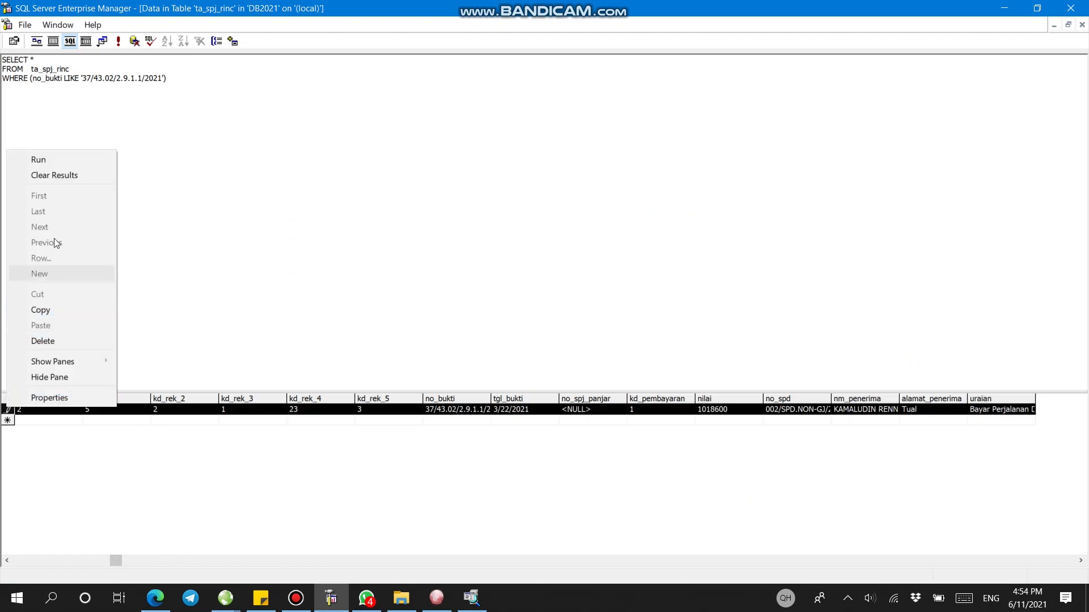
{"action": "left_click", "coordinate": [59, 164]}
{"action": "left_click", "coordinate": [1082, 24]}
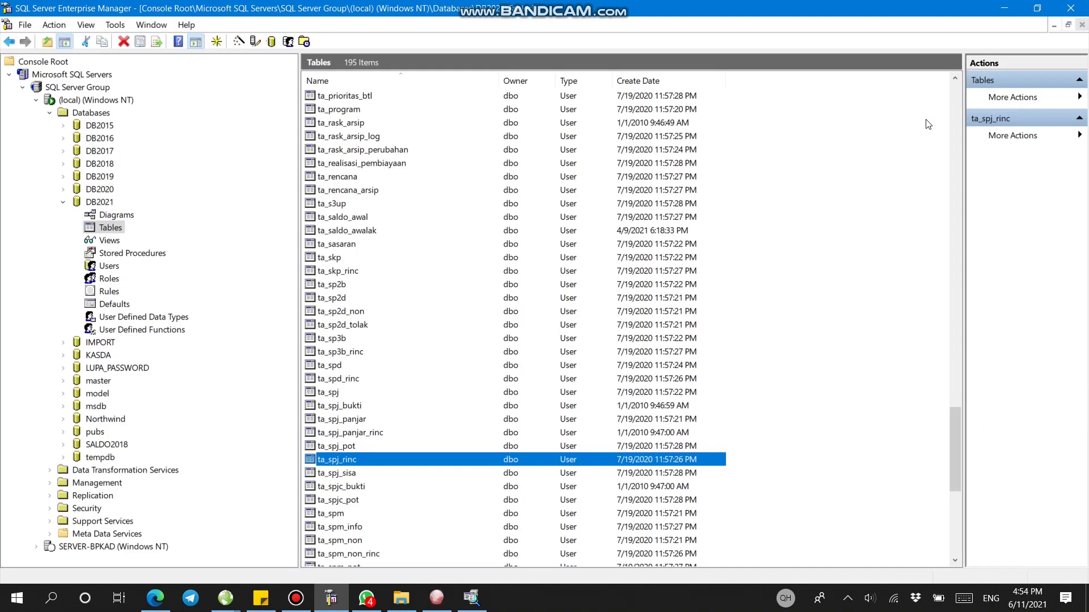
Reopen the UP/GU vouchers already in SPJ in SIMDA and find voucher 37 to check its payment method, recipient and deductions.
{"action": "left_click", "coordinate": [436, 598]}
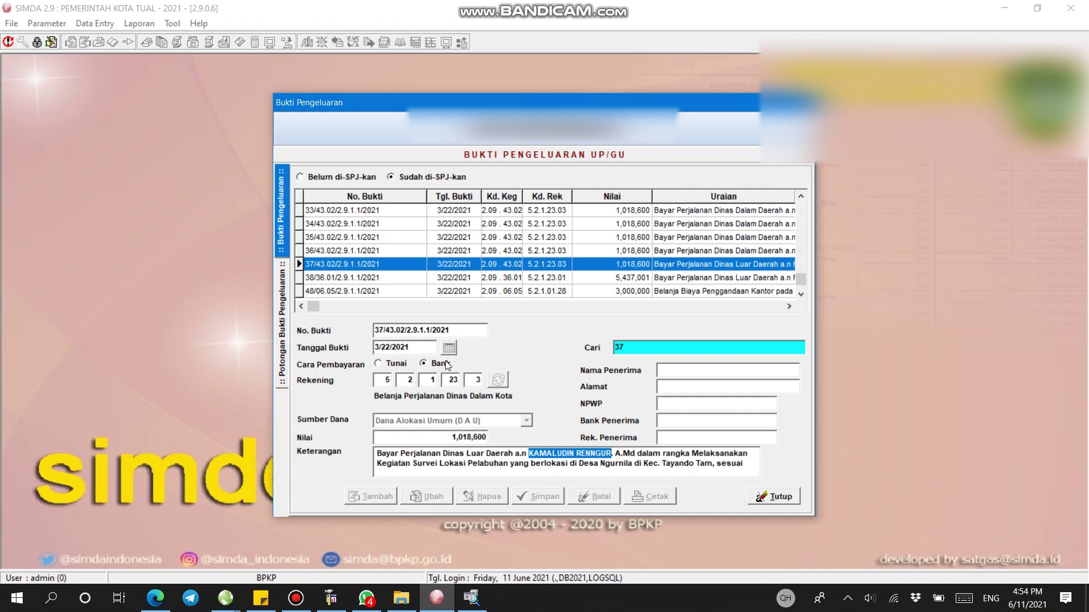
{"action": "left_click", "coordinate": [780, 497]}
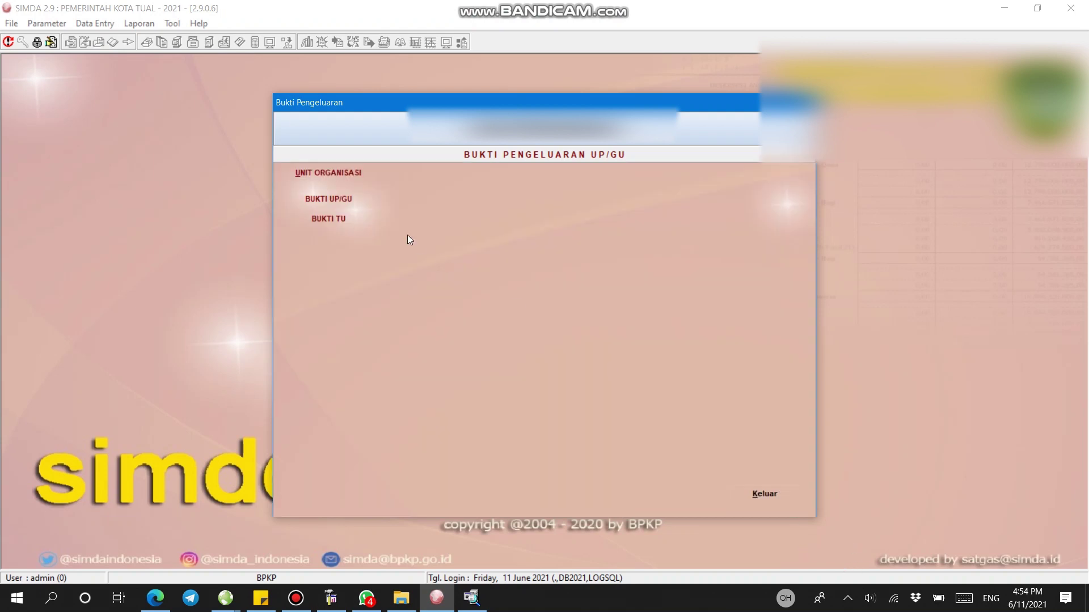
{"action": "left_click", "coordinate": [339, 199]}
{"action": "left_click", "coordinate": [440, 179]}
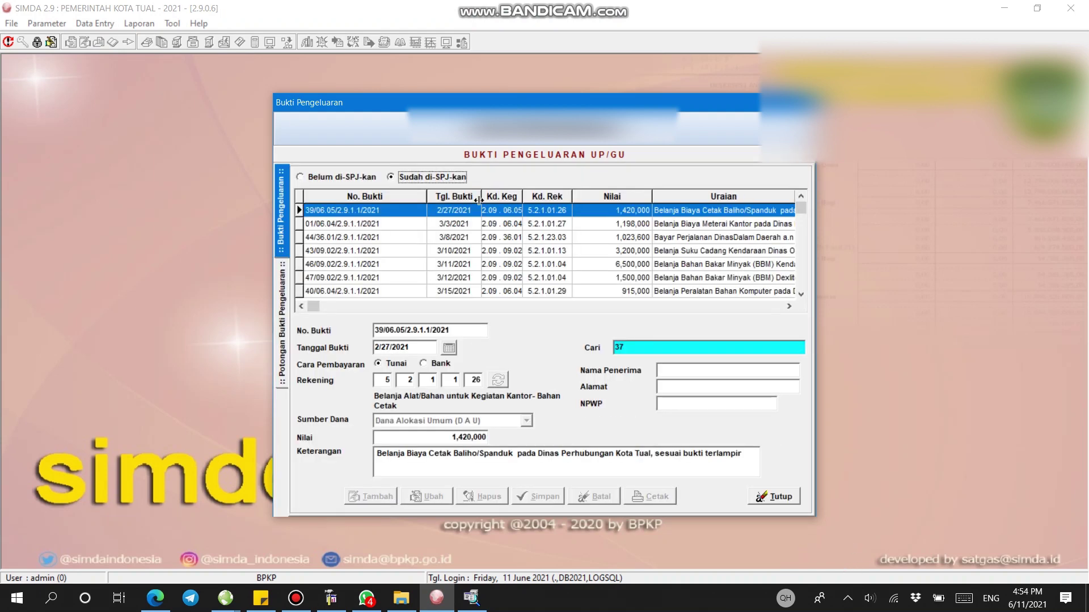
{"action": "left_click_drag", "start_coordinate": [802, 210], "coordinate": [811, 292]}
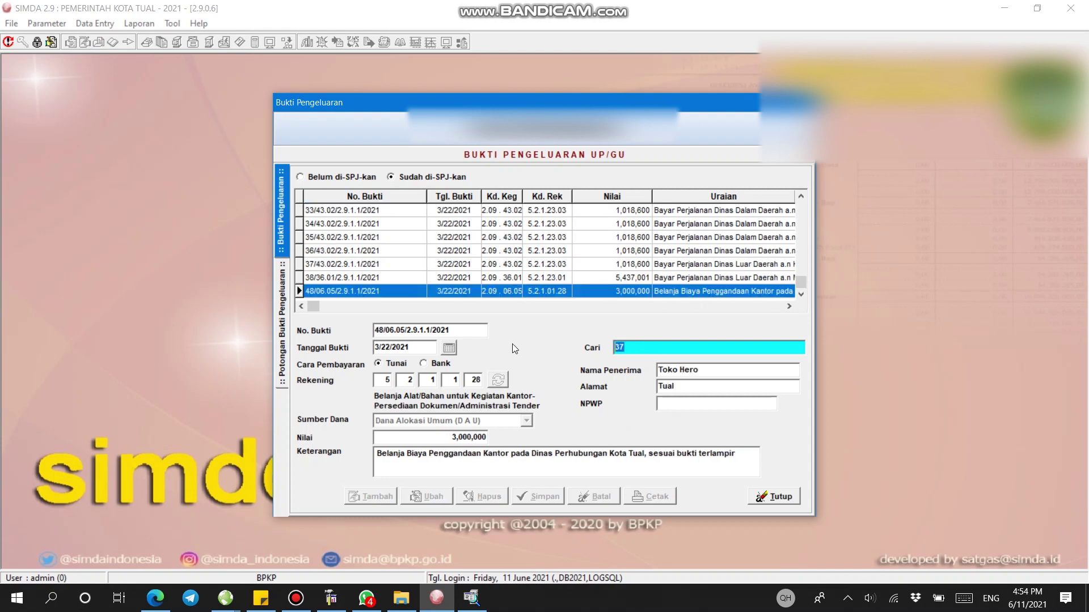
{"action": "type", "text": "37"}
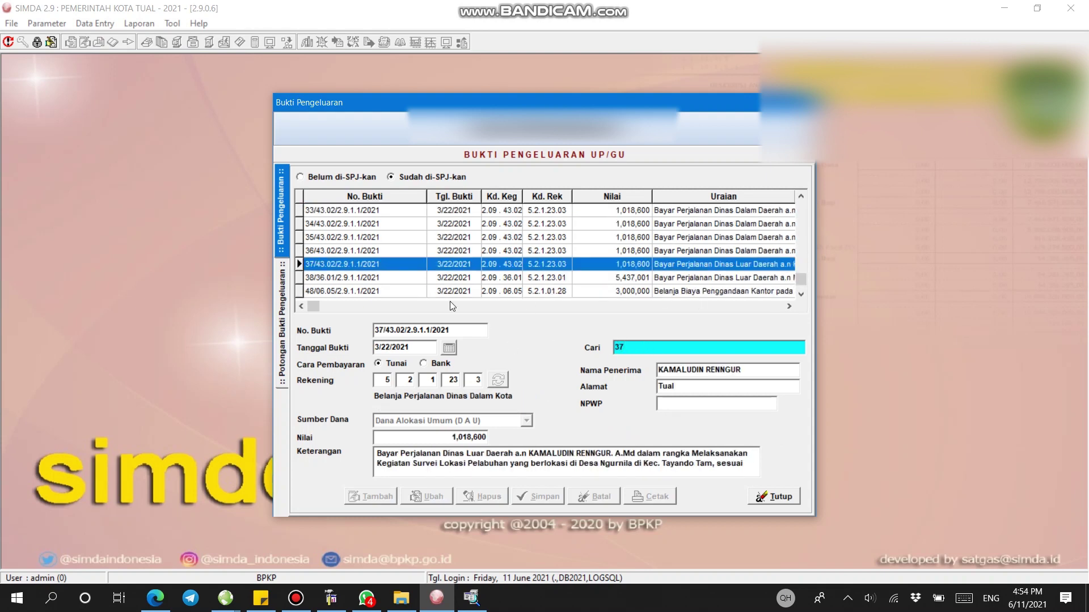
{"action": "double_click", "coordinate": [346, 265]}
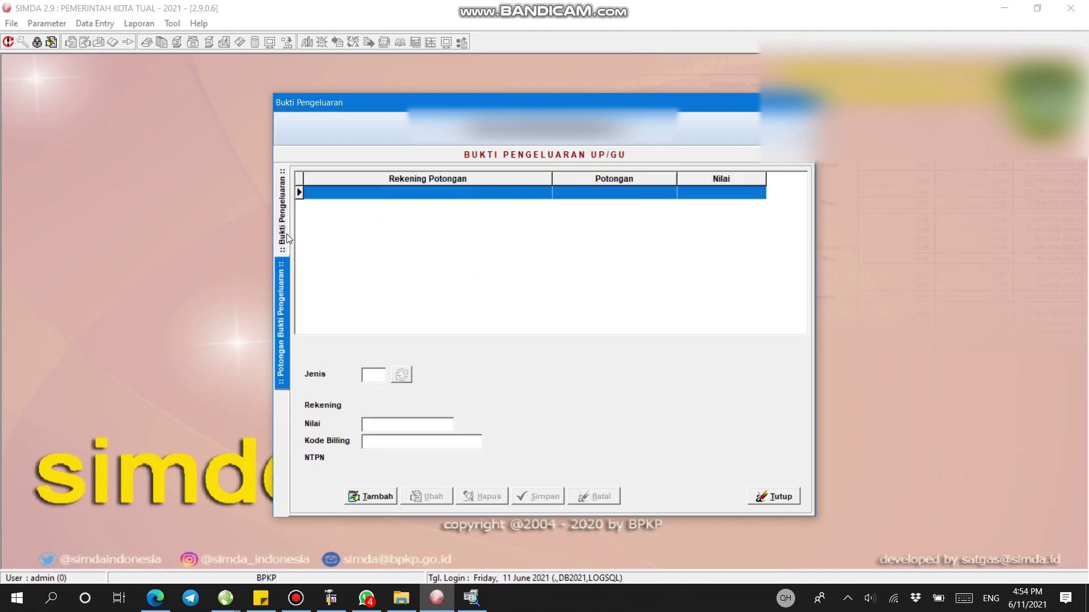
{"action": "left_click", "coordinate": [283, 221]}
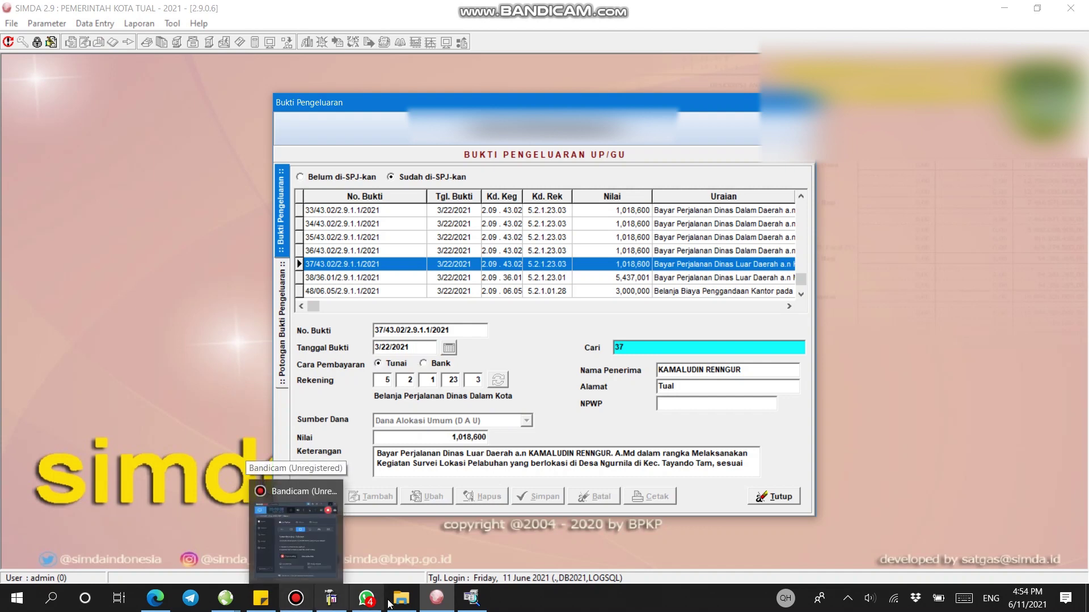
Switch to SQL Query Analyzer and change the statement to ALTER TABLE Ta_SPJ_Bukti ENABLE TRIGGER ALL.
{"action": "left_click", "coordinate": [472, 598]}
{"action": "key", "text": "shift+Right"}
{"action": "key", "text": "shift+Right"}
{"action": "key", "text": "shift+Right"}
{"action": "key", "text": "shift+Right"}
{"action": "key", "text": "shift+Right"}
{"action": "key", "text": "Caps_Lock"}
{"action": "type", "text": "ENABLE"}
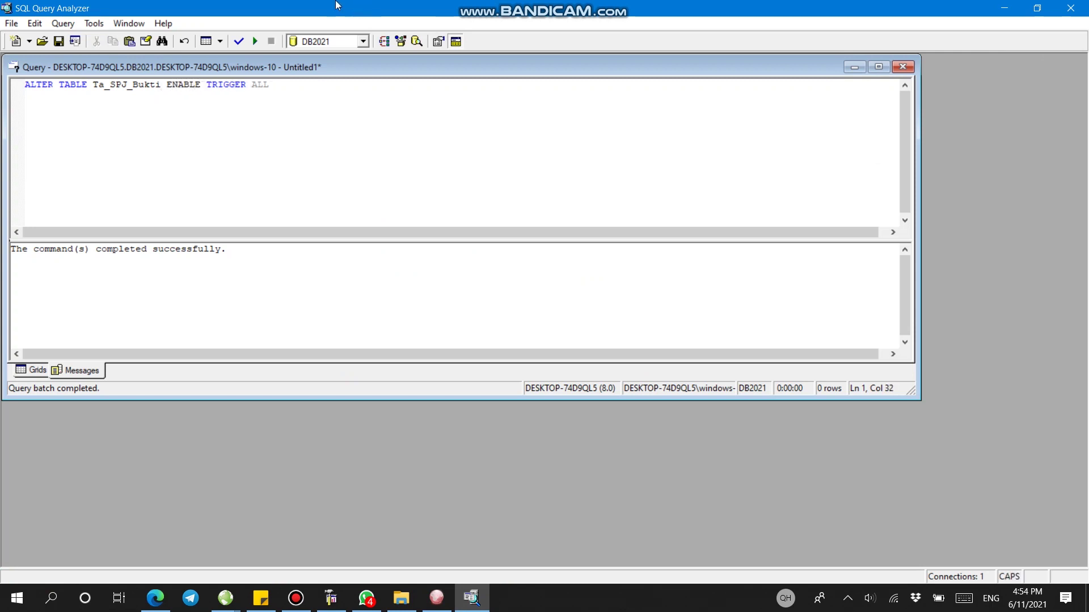
Change the statement's table to Ta_SPJ_Rinc and execute ALTER TABLE Ta_SPJ_Rinc ENABLE TRIGGER ALL.
{"action": "key", "text": "Left"}
{"action": "key", "text": "Left"}
{"action": "key", "text": "Left"}
{"action": "key", "text": "Left"}
{"action": "key", "text": "shift+Left"}
{"action": "key", "text": "shift+Left"}
{"action": "key", "text": "shift+Left"}
{"action": "key", "text": "shift+Left"}
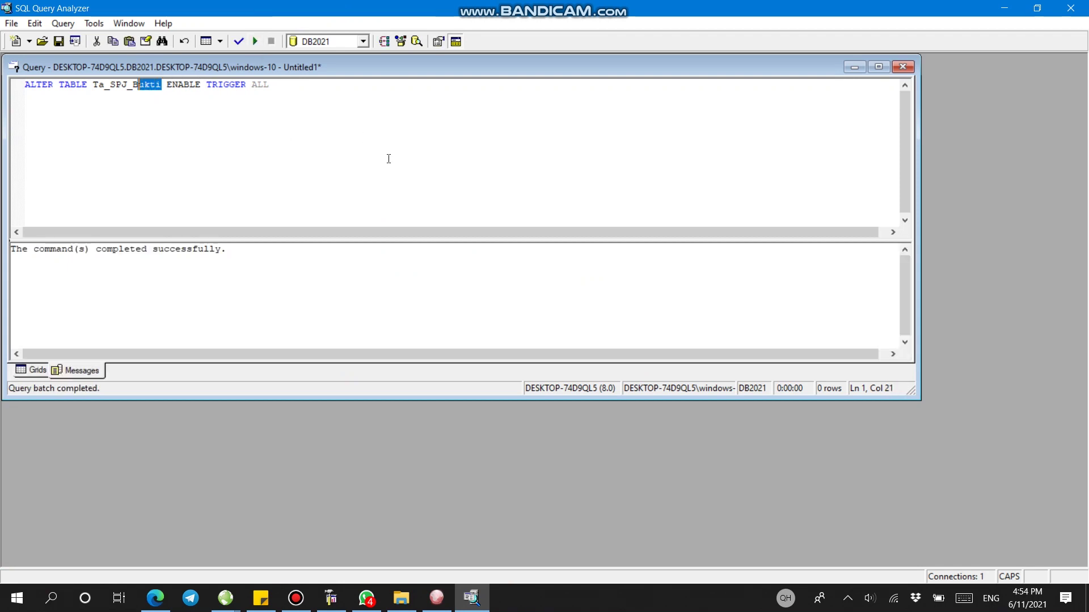
{"action": "key", "text": "Caps_Lock"}
{"action": "type", "text": "Rinc"}
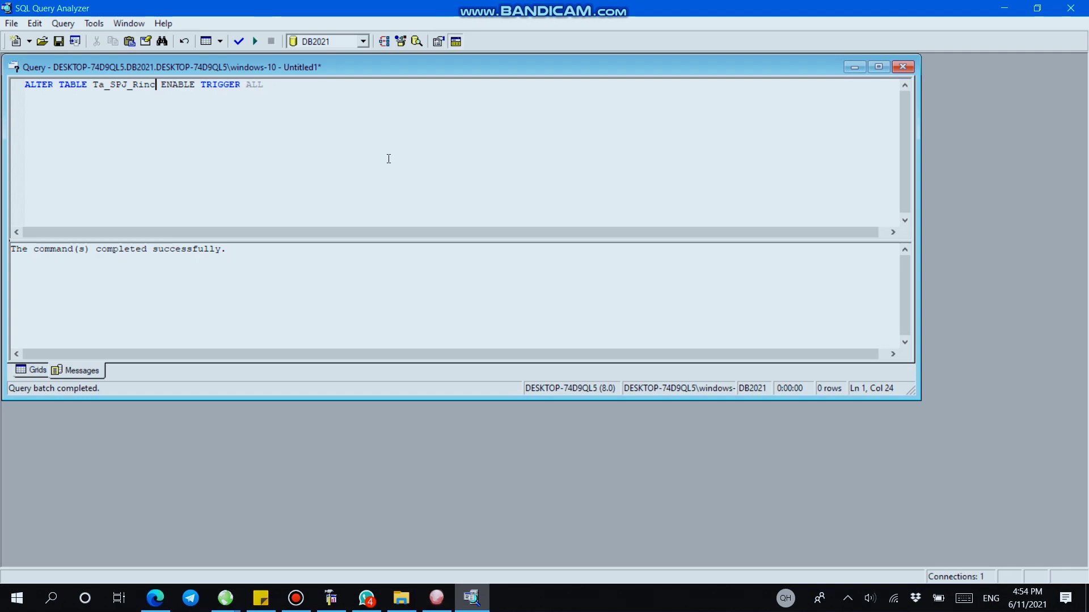
{"action": "left_click", "coordinate": [255, 41]}
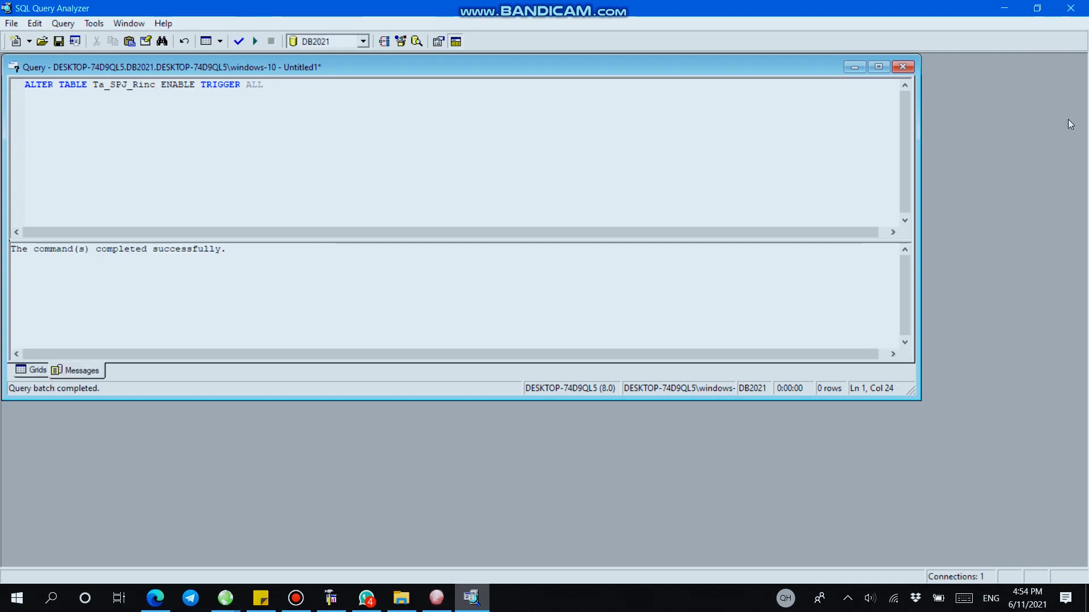